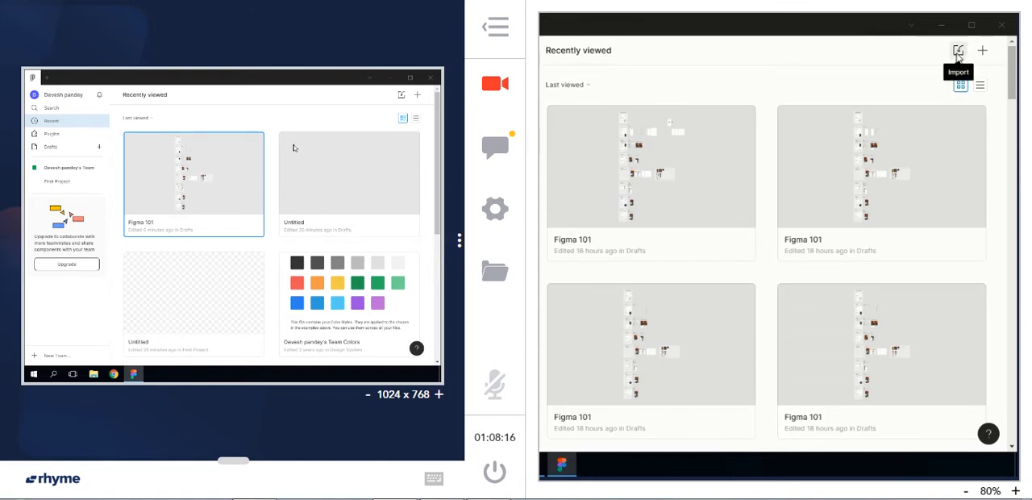
Import Figma 101.fig from the Desktop and open the imported file
{"action": "left_click", "coordinate": [959, 52]}
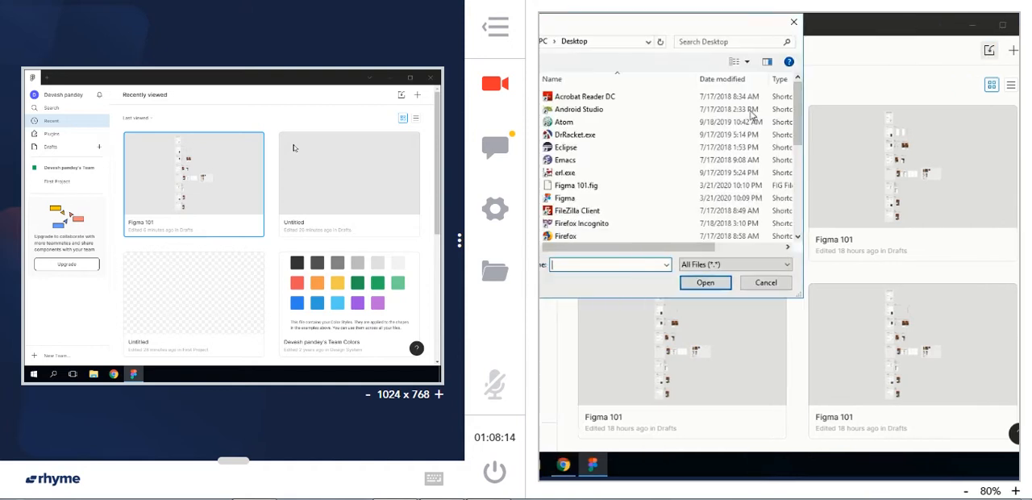
{"action": "left_click", "coordinate": [679, 187]}
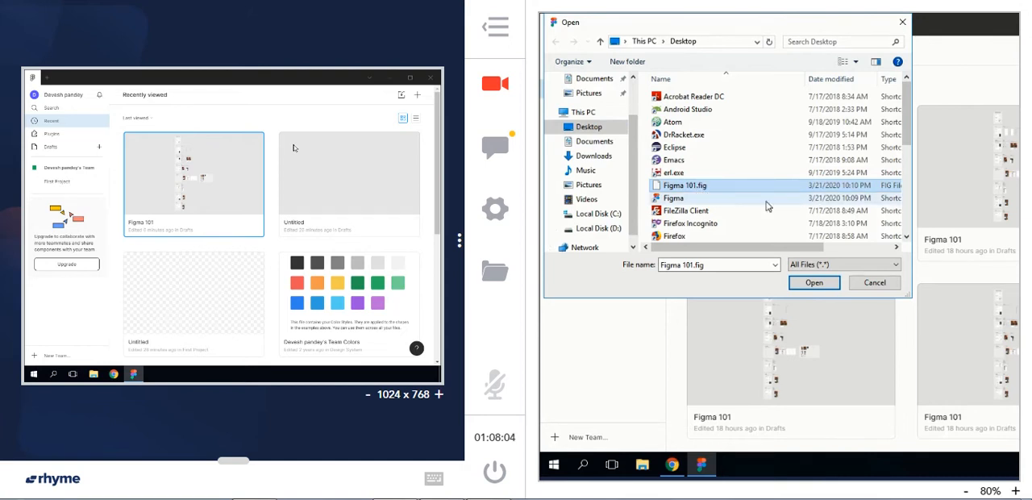
{"action": "left_click", "coordinate": [811, 283]}
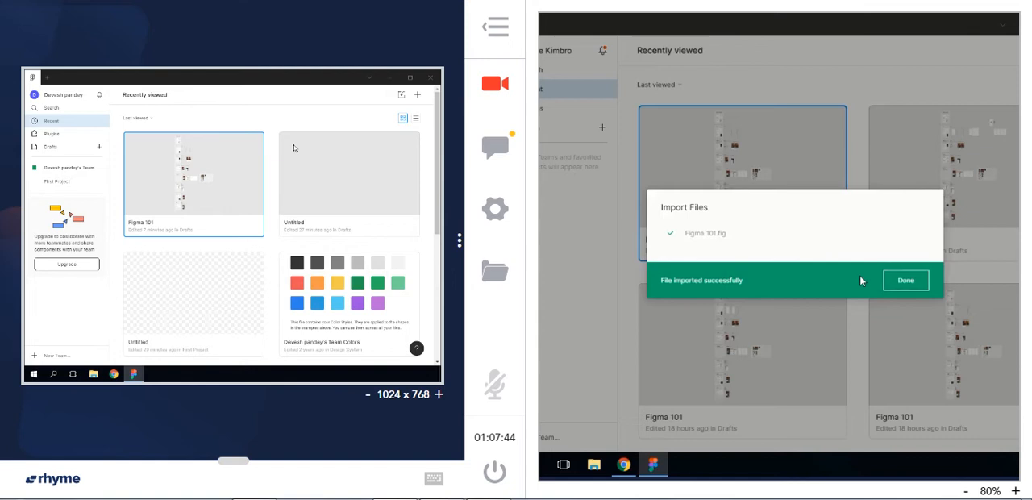
{"action": "left_click", "coordinate": [907, 280]}
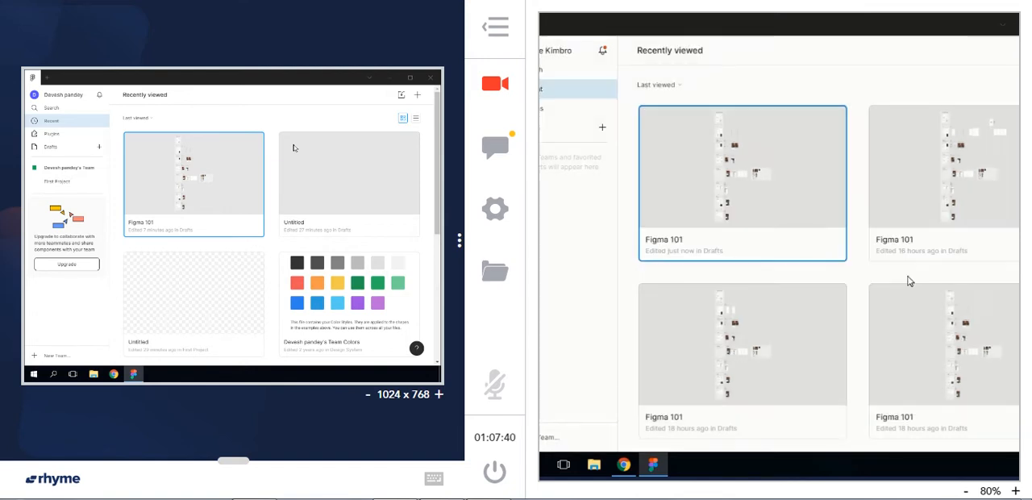
{"action": "double_click", "coordinate": [758, 203]}
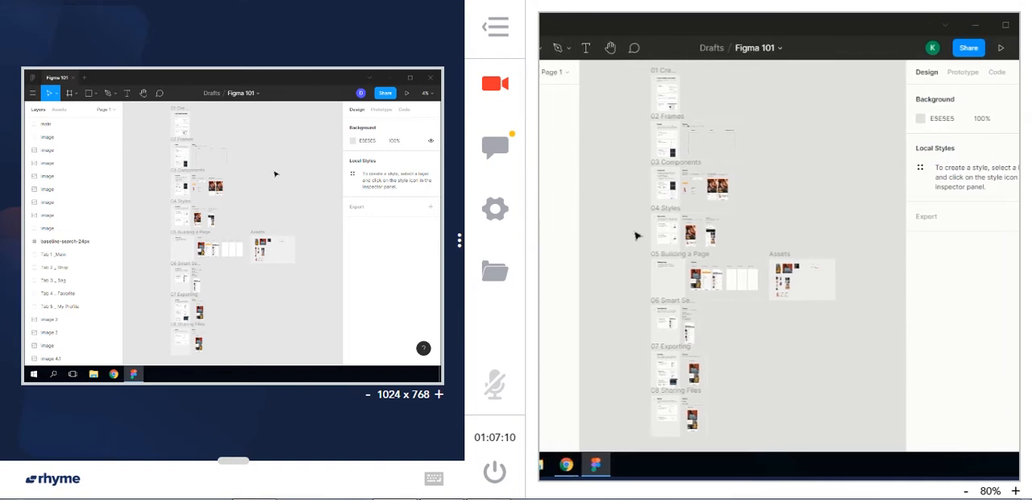
Examine the Figma 101 lesson sections on the canvas, ending at the 02 Frames lesson with its frame creation methods
{"action": "left_click", "coordinate": [655, 49]}
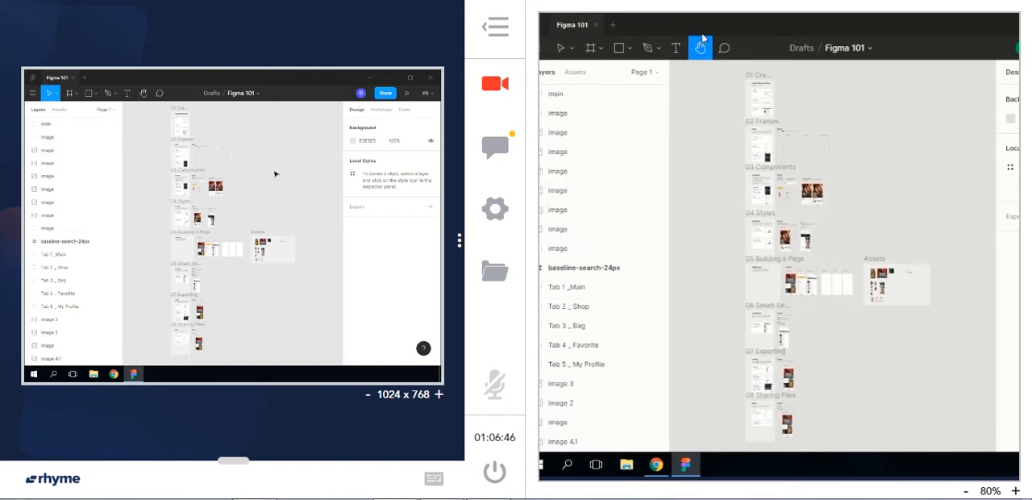
{"action": "left_click_drag", "start_coordinate": [922, 121], "coordinate": [894, 105]}
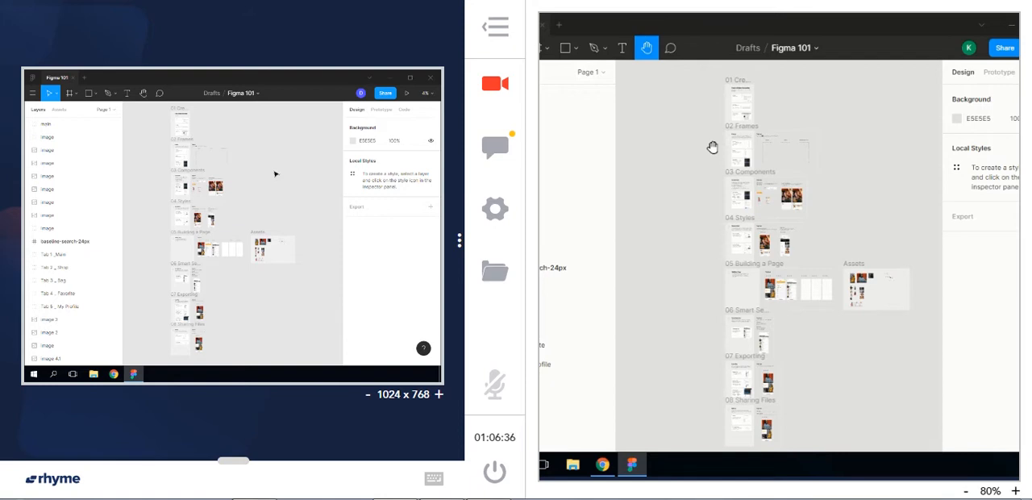
{"action": "key", "text": "ctrl+equal"}
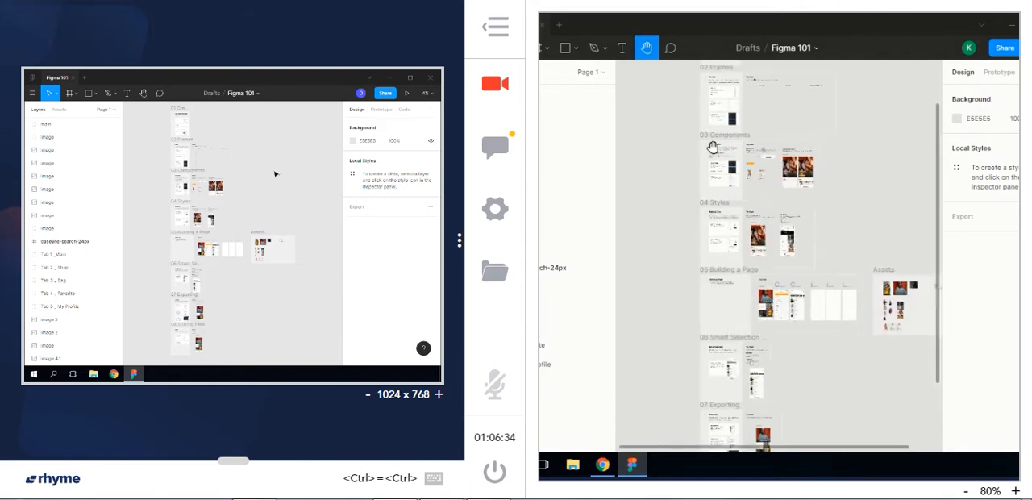
{"action": "key", "text": "ctrl+equal"}
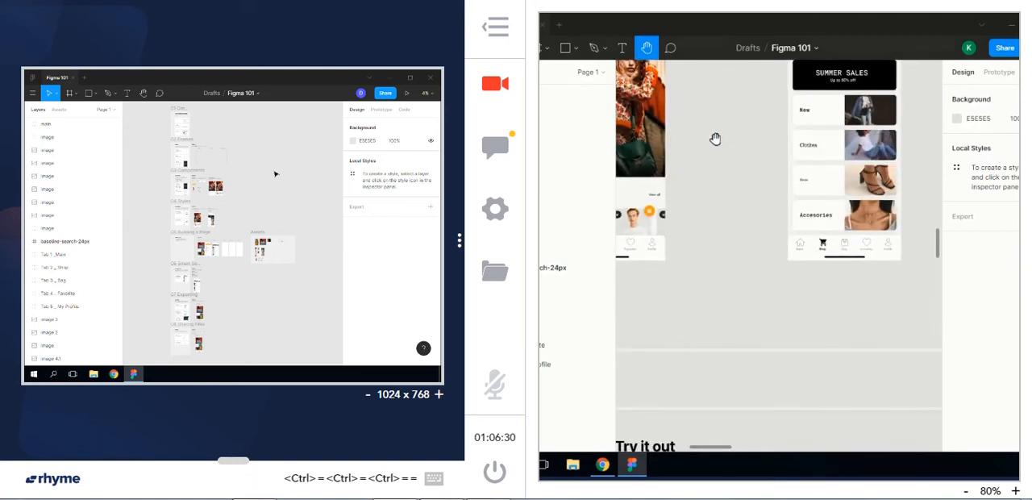
{"action": "left_click_drag", "start_coordinate": [687, 206], "coordinate": [869, 322]}
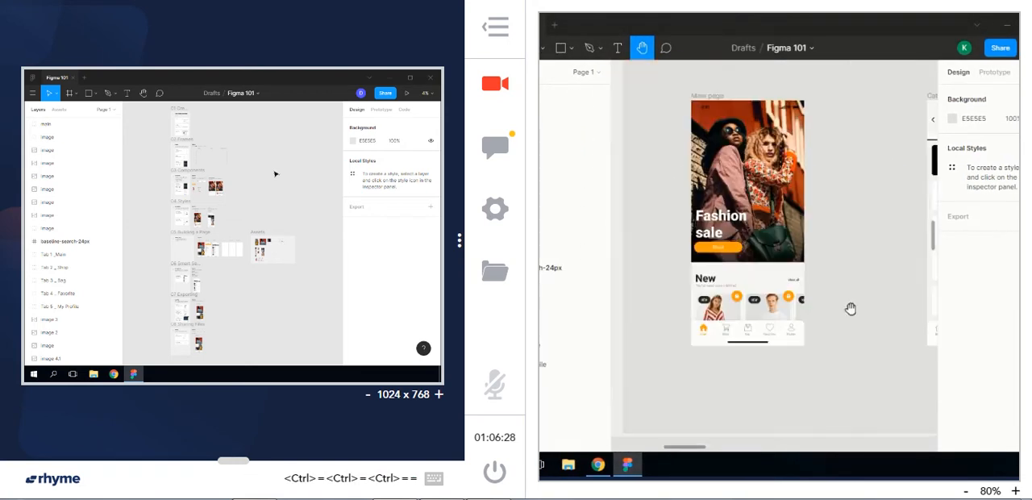
{"action": "left_click_drag", "start_coordinate": [670, 153], "coordinate": [937, 336]}
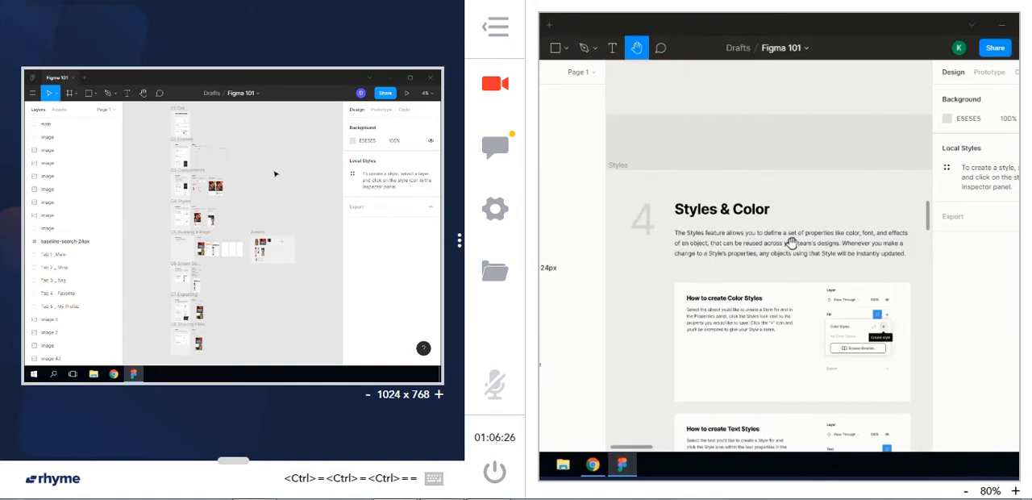
{"action": "left_click_drag", "start_coordinate": [684, 114], "coordinate": [774, 435]}
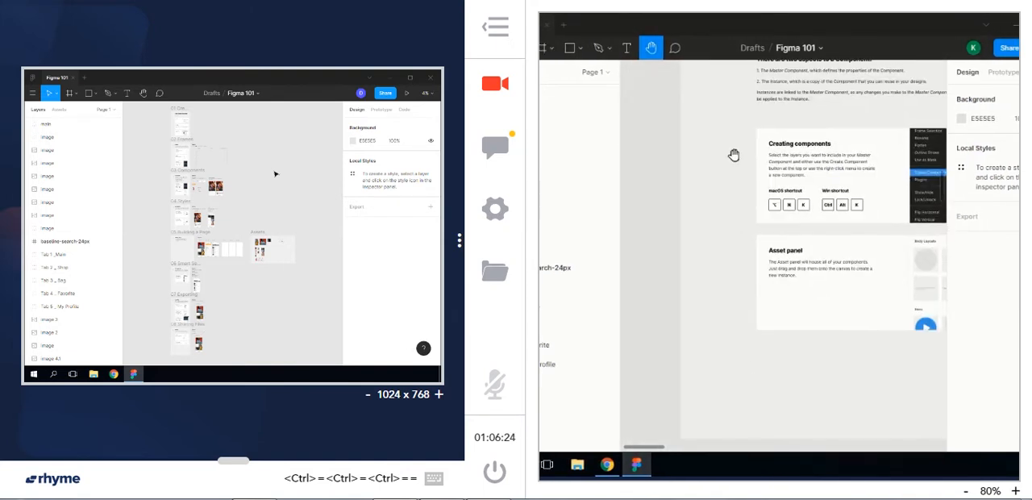
{"action": "left_click_drag", "start_coordinate": [733, 155], "coordinate": [675, 405]}
{"action": "left_click_drag", "start_coordinate": [749, 138], "coordinate": [749, 325]}
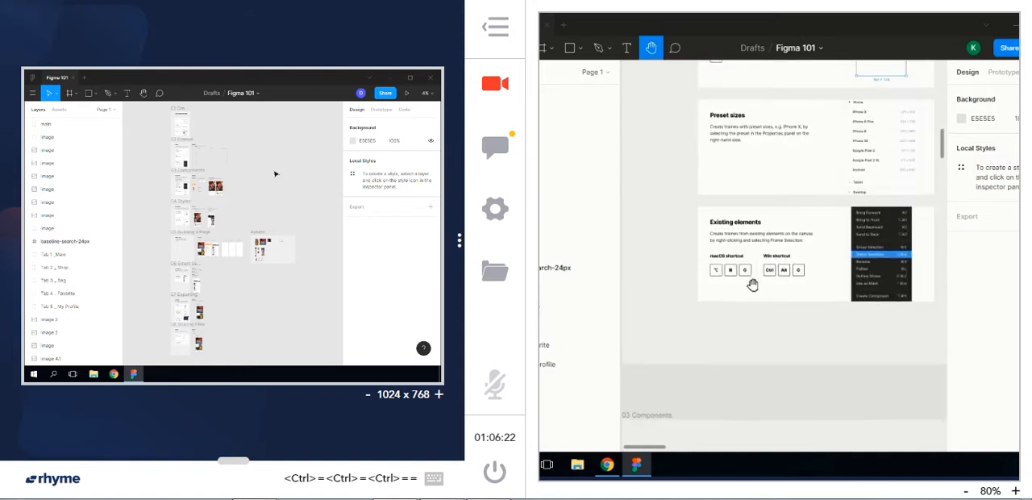
{"action": "left_click_drag", "start_coordinate": [767, 172], "coordinate": [766, 346]}
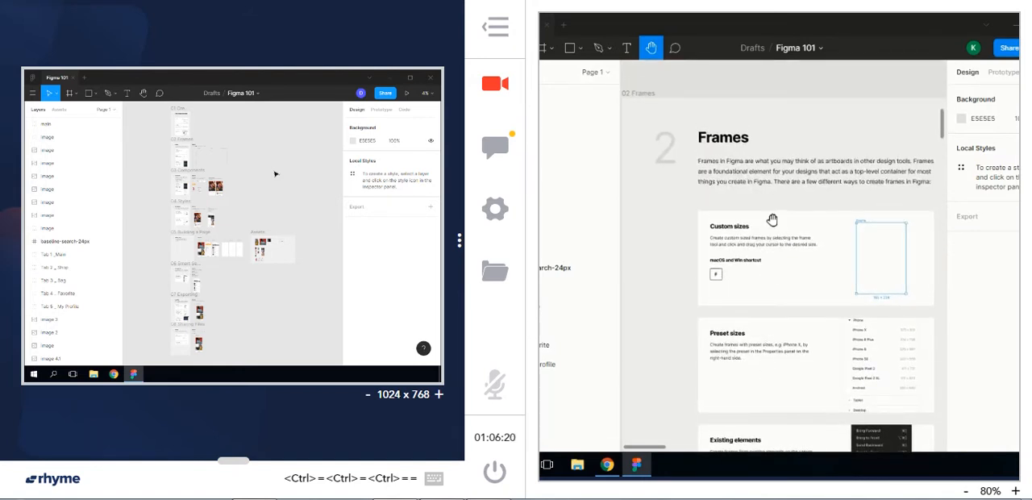
{"action": "left_click_drag", "start_coordinate": [785, 190], "coordinate": [772, 102]}
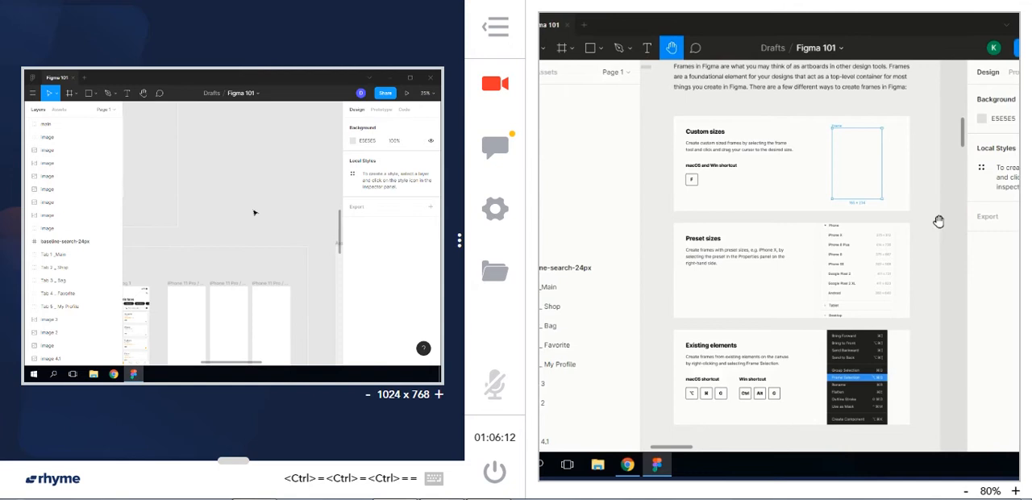
{"action": "left_click_drag", "start_coordinate": [938, 222], "coordinate": [854, 243]}
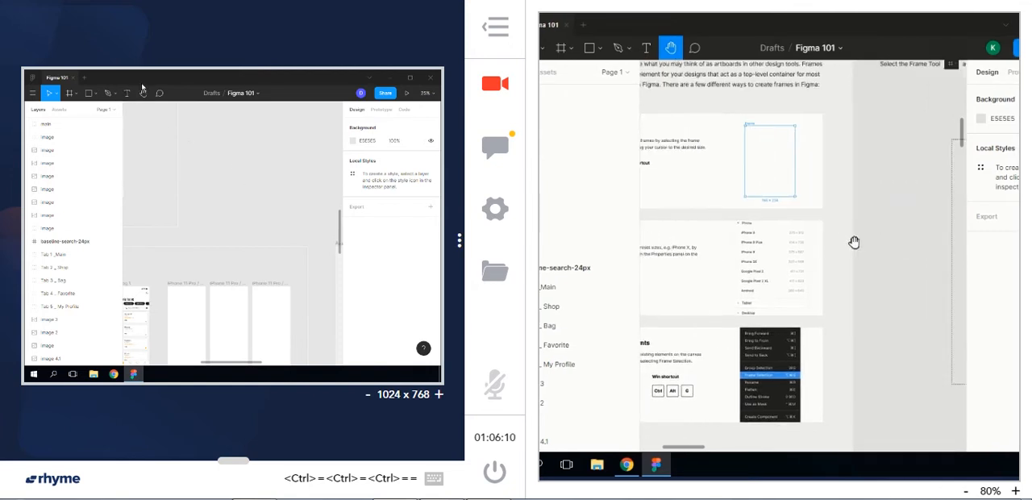
{"action": "left_click", "coordinate": [143, 92]}
{"action": "left_click_drag", "start_coordinate": [171, 199], "coordinate": [302, 308]}
{"action": "left_click_drag", "start_coordinate": [158, 145], "coordinate": [246, 212]}
{"action": "left_click_drag", "start_coordinate": [200, 321], "coordinate": [241, 357]}
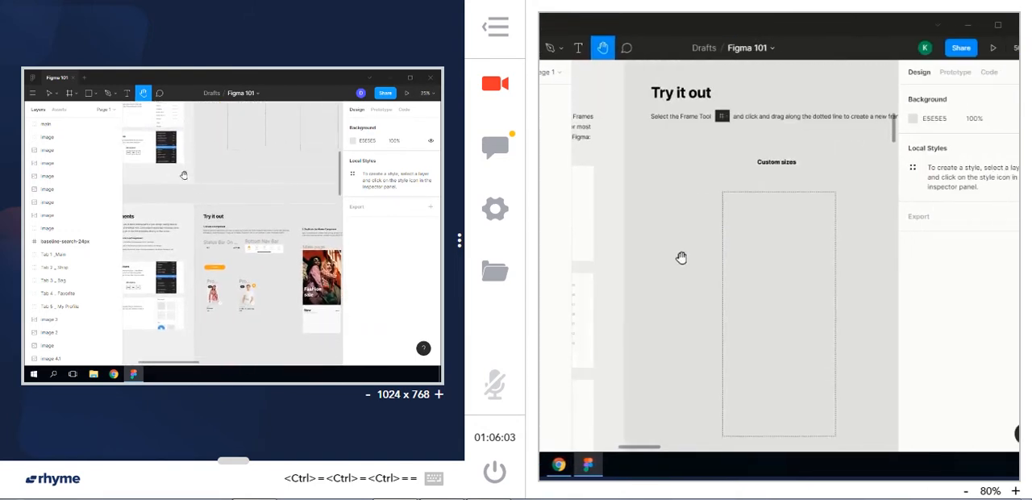
{"action": "left_click_drag", "start_coordinate": [183, 175], "coordinate": [194, 180]}
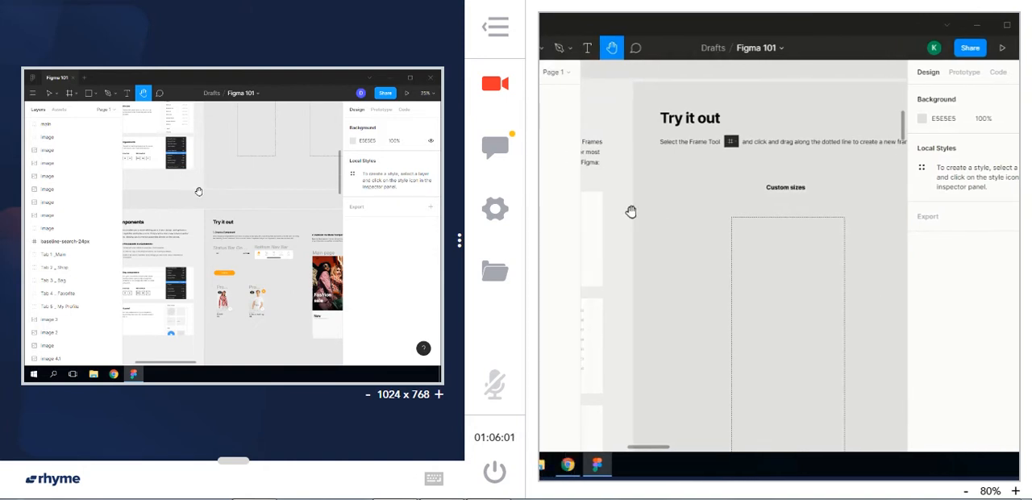
{"action": "scroll", "coordinate": [199, 191], "scroll_direction": "down", "scroll_amount": 3}
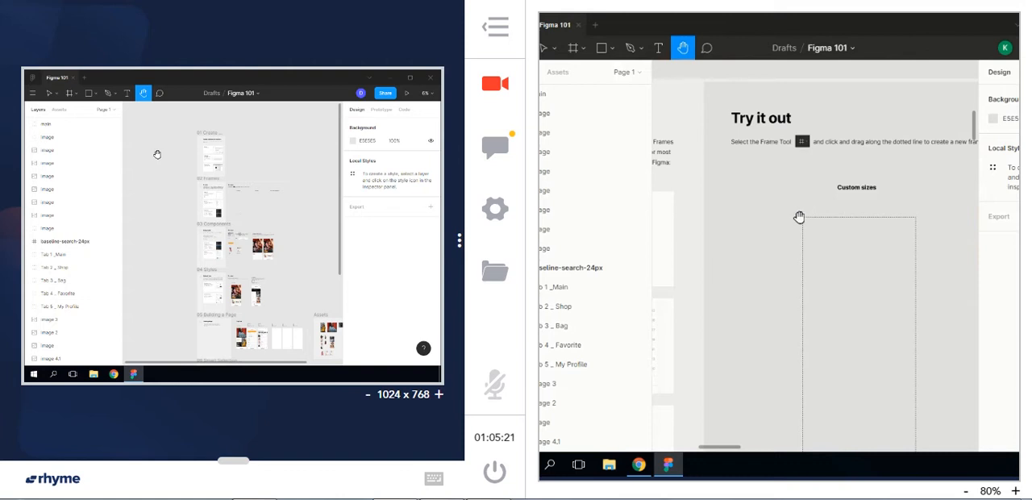
Reduce the practice desktop's resolution to 800 x 600
{"action": "left_click_drag", "start_coordinate": [651, 299], "coordinate": [618, 258]}
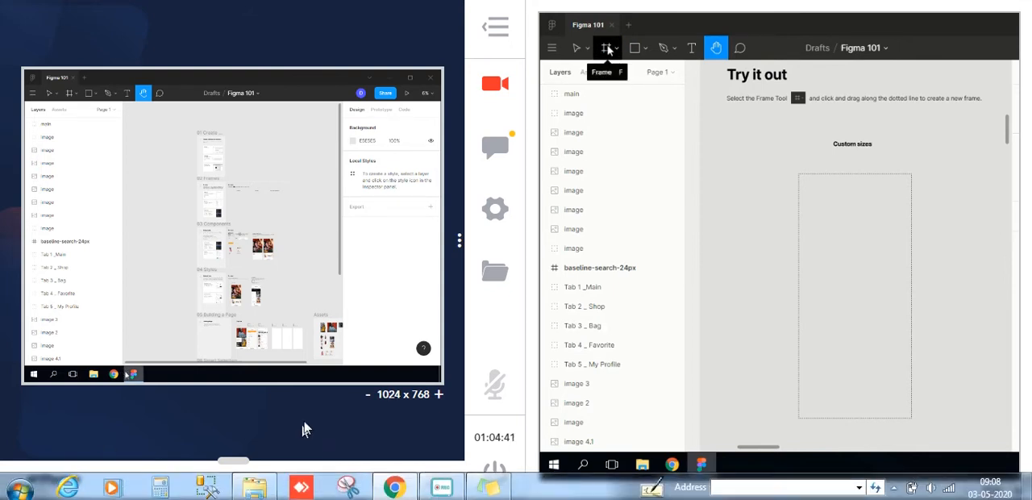
{"action": "left_click", "coordinate": [363, 394]}
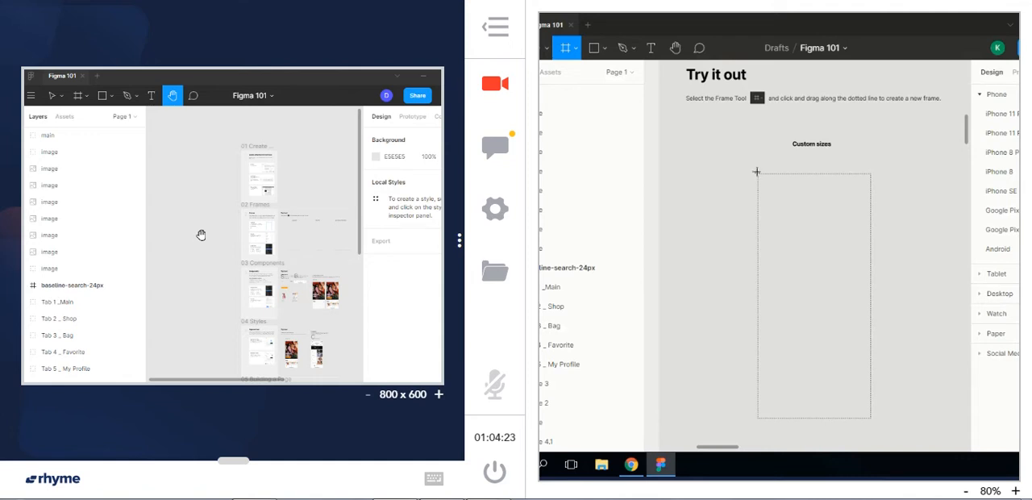
Draw a frame of about 372 × 810 along the dotted outline under Custom sizes
{"action": "left_click_drag", "start_coordinate": [756, 172], "coordinate": [832, 287]}
{"action": "left_click_drag", "start_coordinate": [853, 324], "coordinate": [872, 423]}
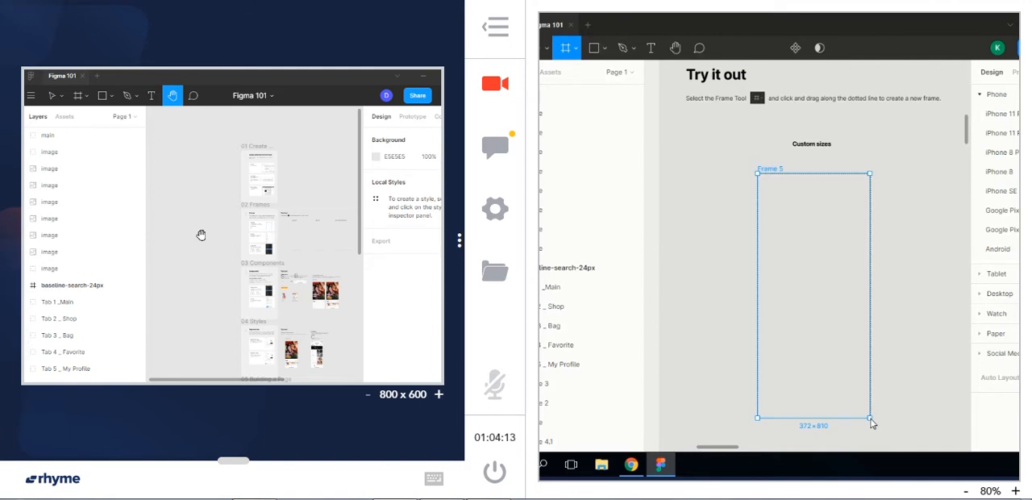
{"action": "left_click_drag", "start_coordinate": [868, 416], "coordinate": [867, 416]}
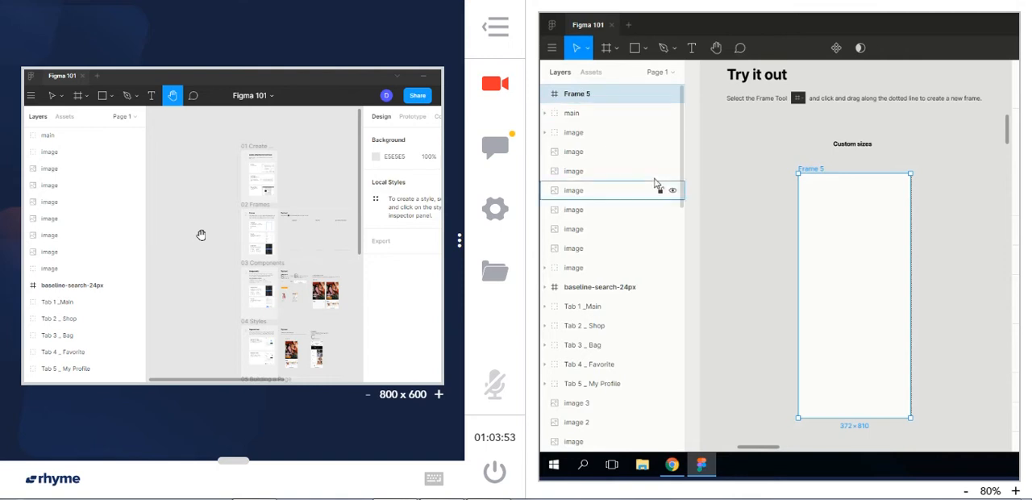
Look through the page's layer list down to 08 Sharing Files and return to its beginning
{"action": "left_click_drag", "start_coordinate": [684, 156], "coordinate": [694, 206]}
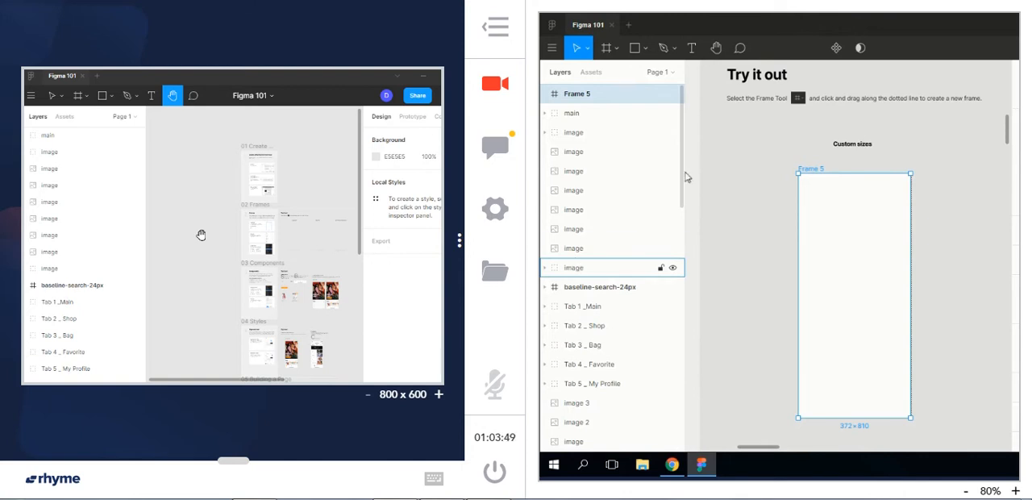
{"action": "left_click_drag", "start_coordinate": [681, 136], "coordinate": [682, 137]}
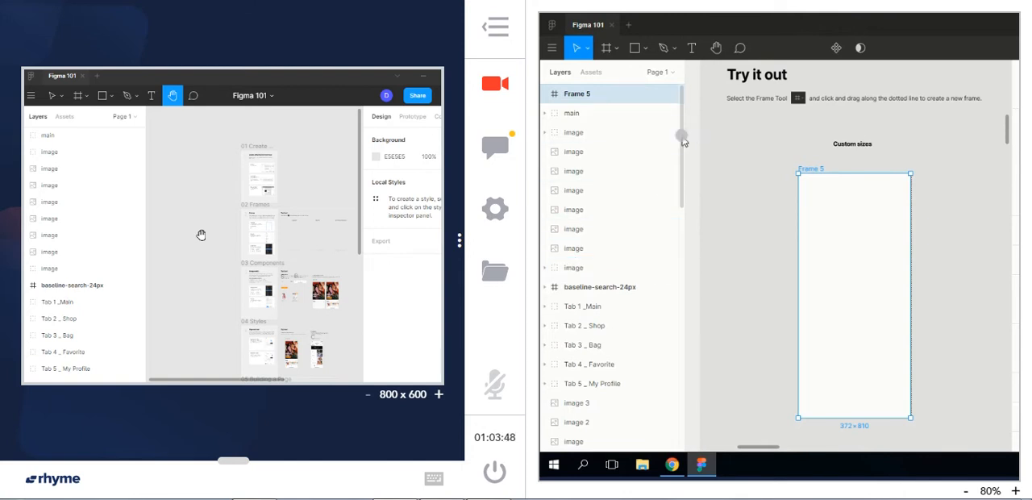
{"action": "left_click", "coordinate": [683, 271]}
{"action": "left_click_drag", "start_coordinate": [683, 273], "coordinate": [683, 452]}
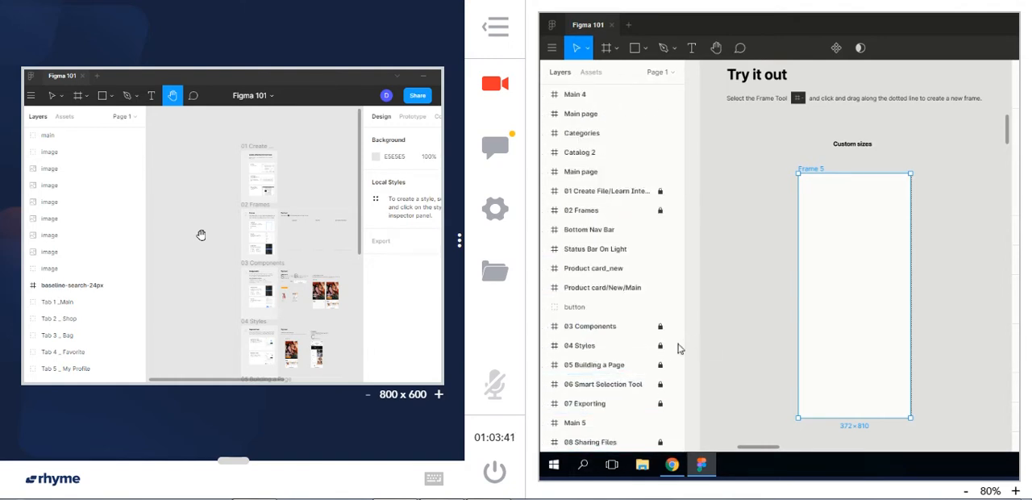
{"action": "scroll", "coordinate": [623, 296], "scroll_direction": "up", "scroll_amount": 10}
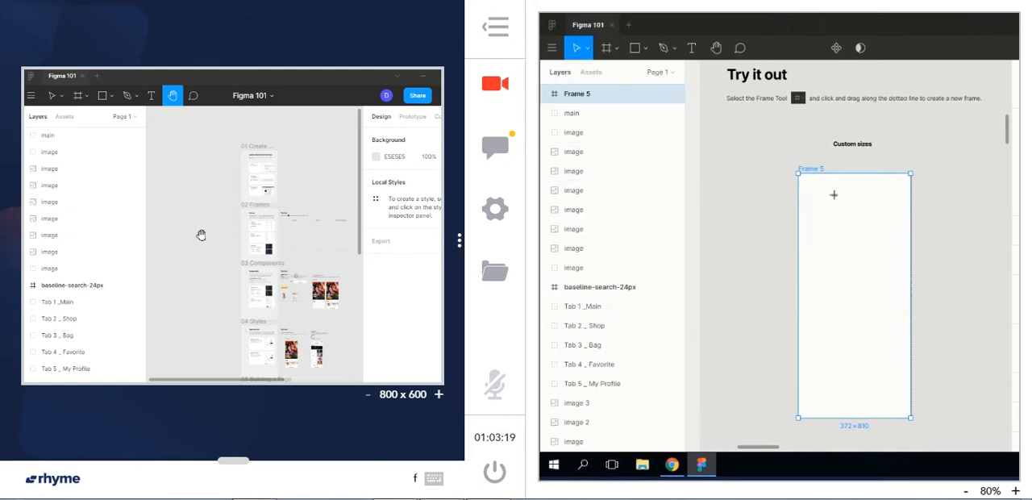
Draw two more custom frames, about 208 × 328 beside the Custom sizes frame and about 191 × 108 above it
{"action": "key", "text": "f"}
{"action": "left_click_drag", "start_coordinate": [713, 173], "coordinate": [775, 272]}
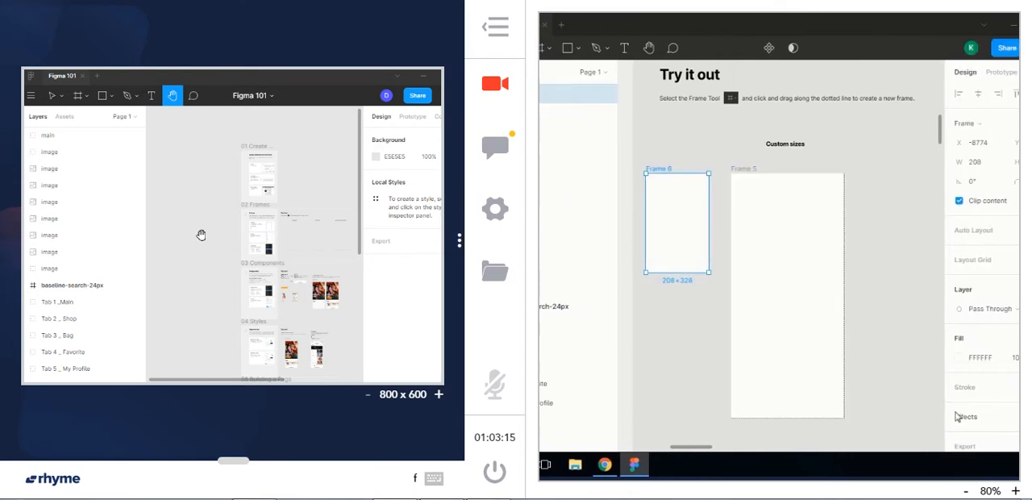
{"action": "key", "text": "f"}
{"action": "left_click_drag", "start_coordinate": [832, 123], "coordinate": [890, 156]}
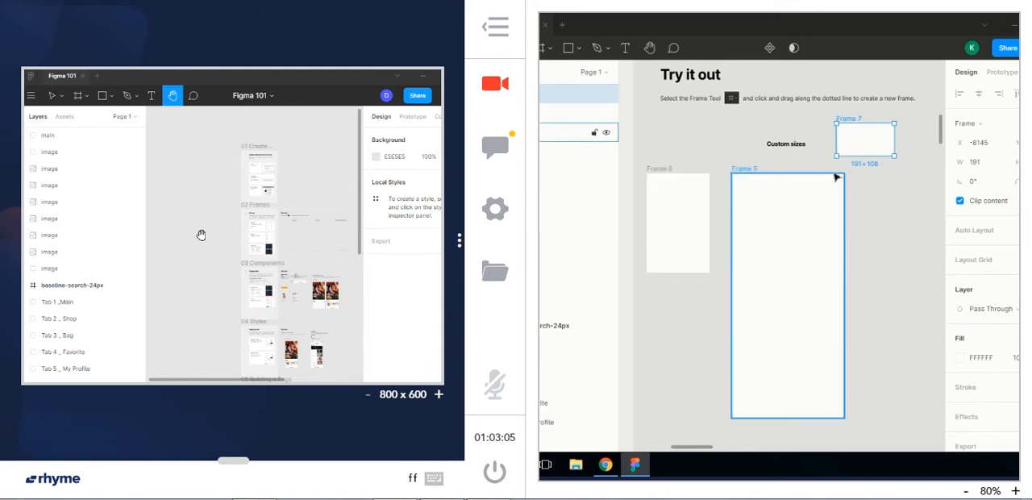
Start the Frame tool at the Preset Frame exercise and examine the Tablet, Desktop, Watch, Paper and Social Media size presets
{"action": "key", "text": "space"}
{"action": "left_click_drag", "start_coordinate": [864, 299], "coordinate": [636, 291]}
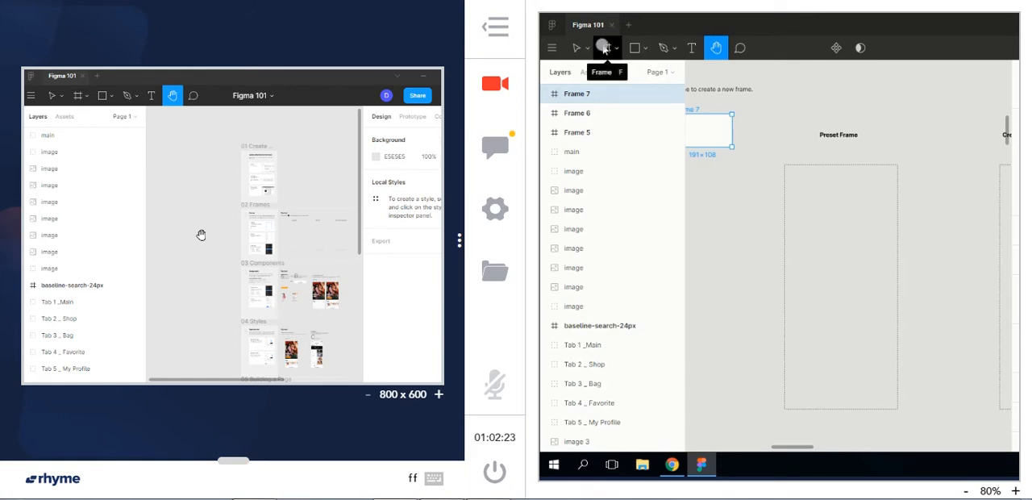
{"action": "left_click", "coordinate": [605, 49]}
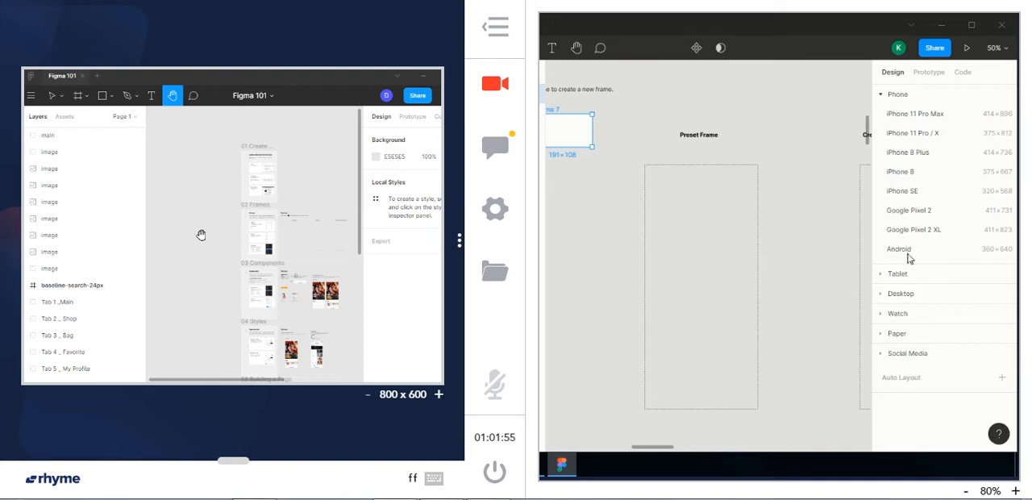
{"action": "left_click", "coordinate": [882, 277]}
{"action": "left_click", "coordinate": [880, 236]}
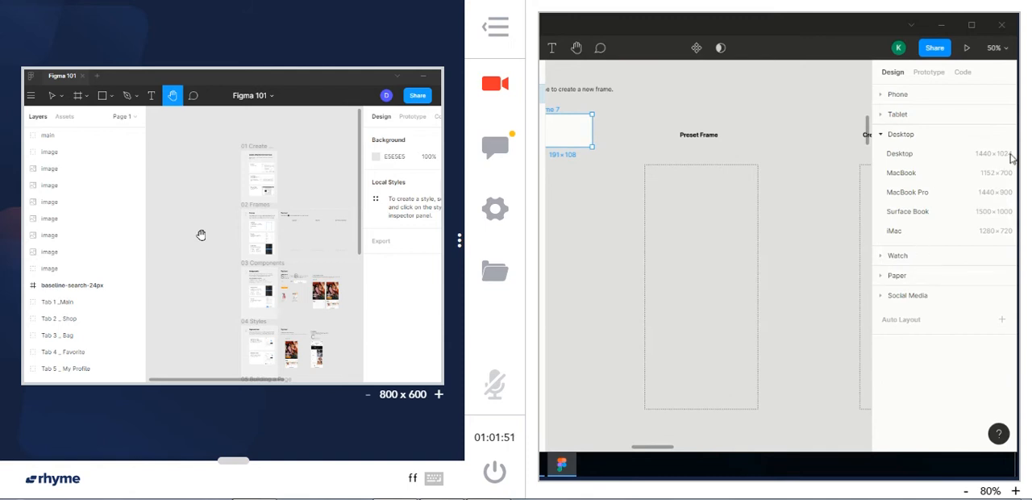
{"action": "left_click", "coordinate": [880, 256]}
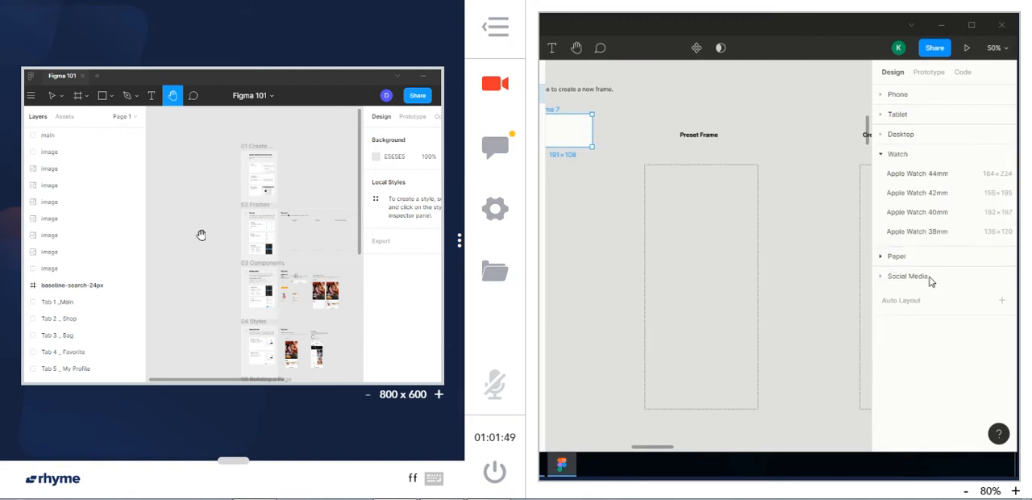
{"action": "left_click", "coordinate": [881, 258]}
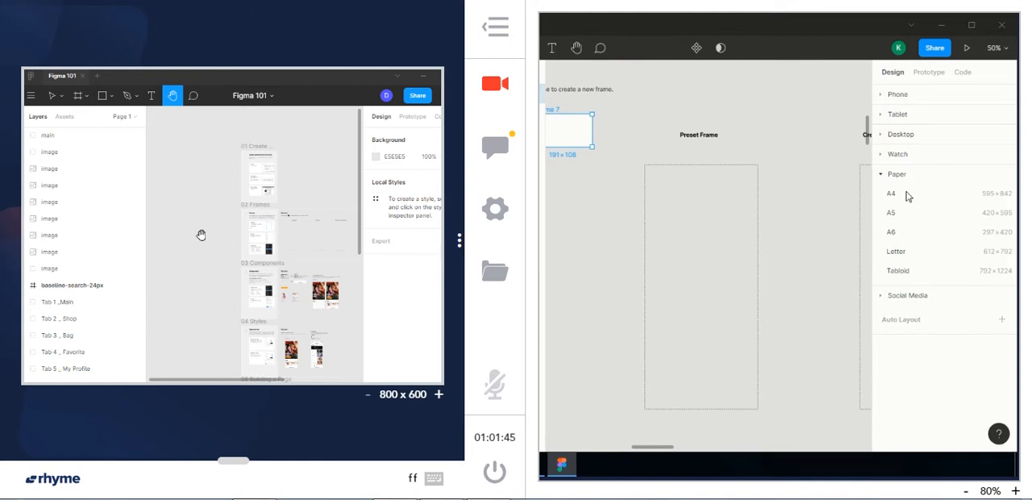
{"action": "left_click", "coordinate": [879, 295]}
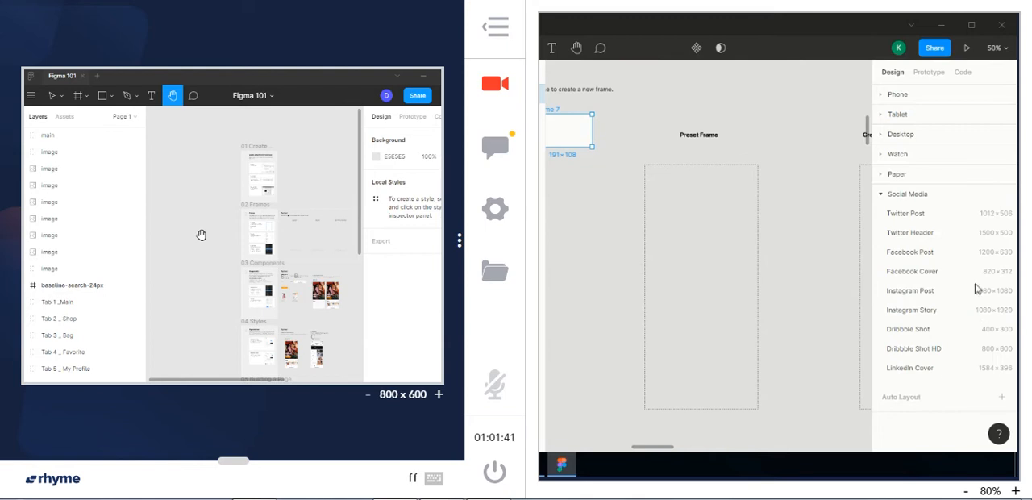
Create a 375 × 812 frame from the iPhone 11 Pro / X phone preset
{"action": "left_click", "coordinate": [881, 192]}
{"action": "left_click", "coordinate": [881, 96]}
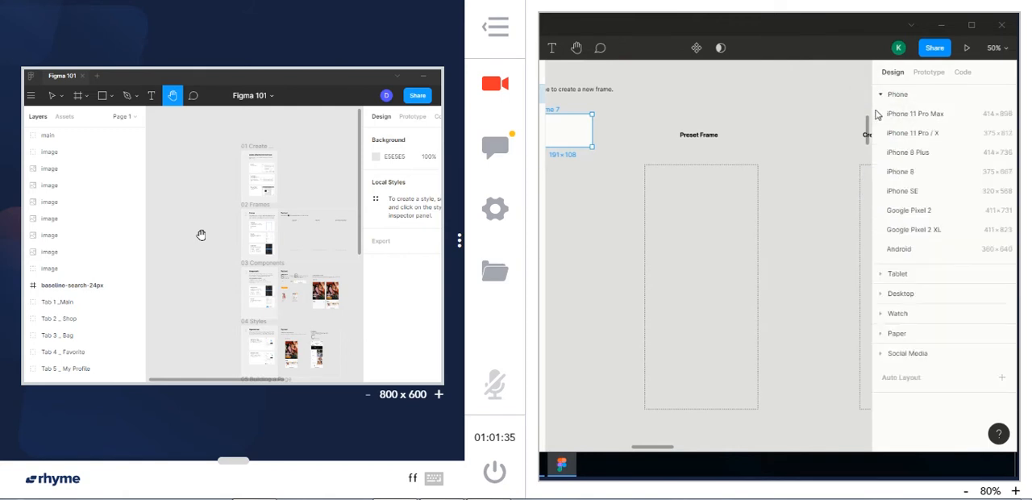
{"action": "left_click", "coordinate": [924, 137]}
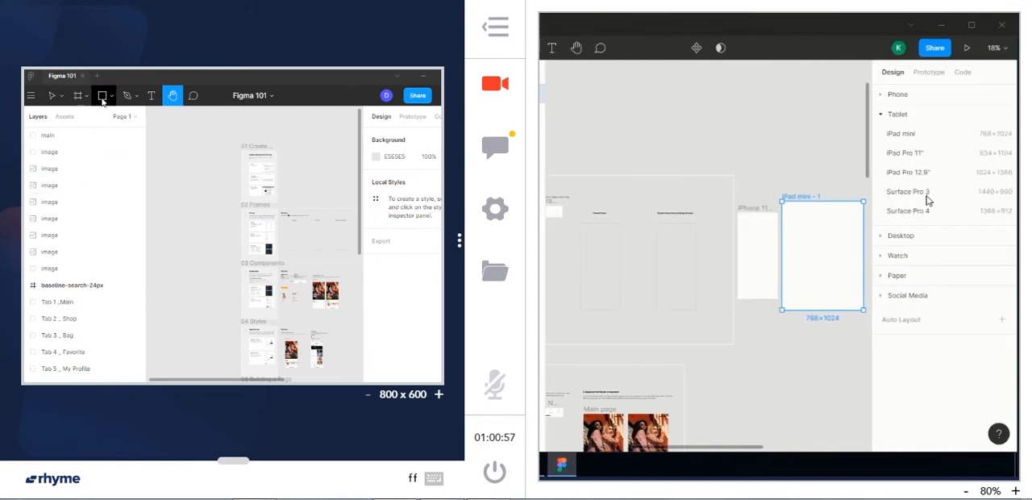
Switch to the practice workspace's copy of Figma 101 and activate the Frame tool there
{"action": "left_click", "coordinate": [103, 98]}
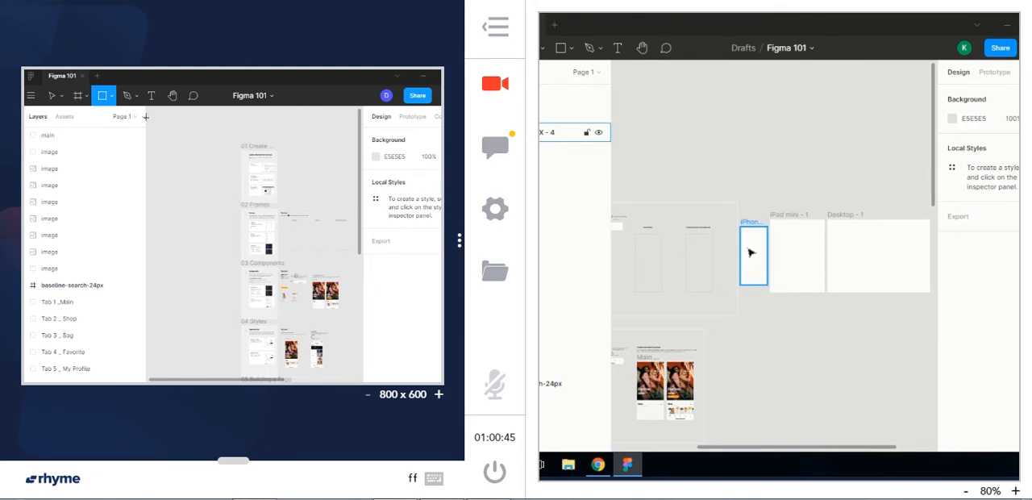
{"action": "left_click", "coordinate": [84, 98]}
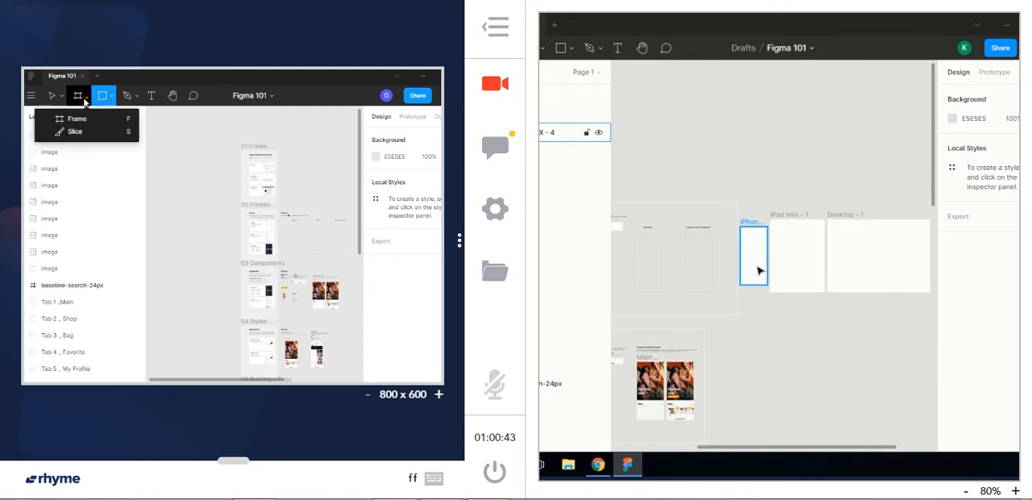
{"action": "left_click", "coordinate": [77, 119]}
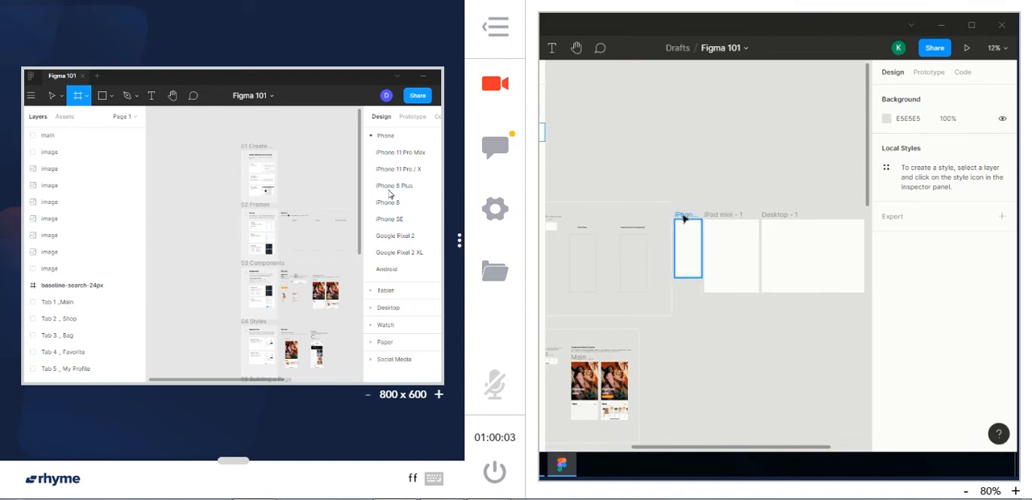
Copy the iPhone 11 Pro / X frame in the demo file and paste five copies of it
{"action": "left_click", "coordinate": [684, 219]}
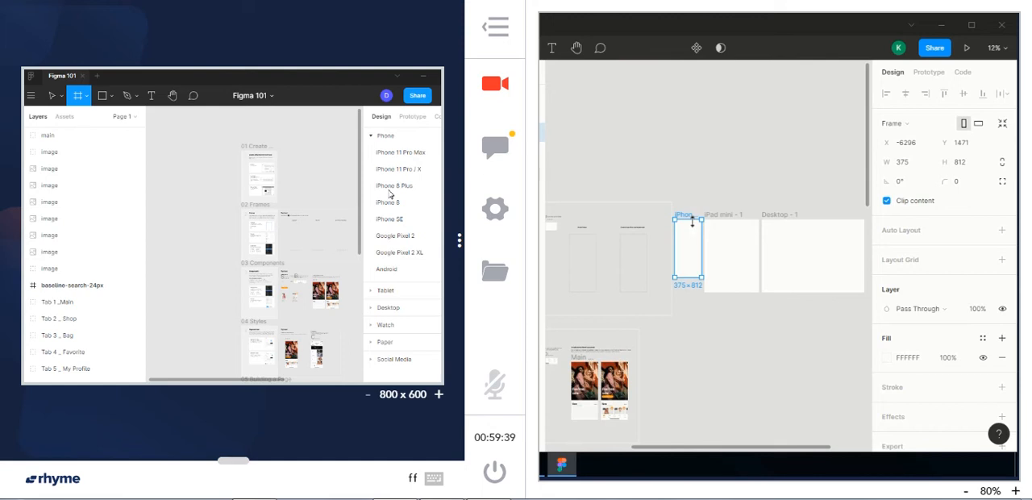
{"action": "key", "text": "ctrl+c"}
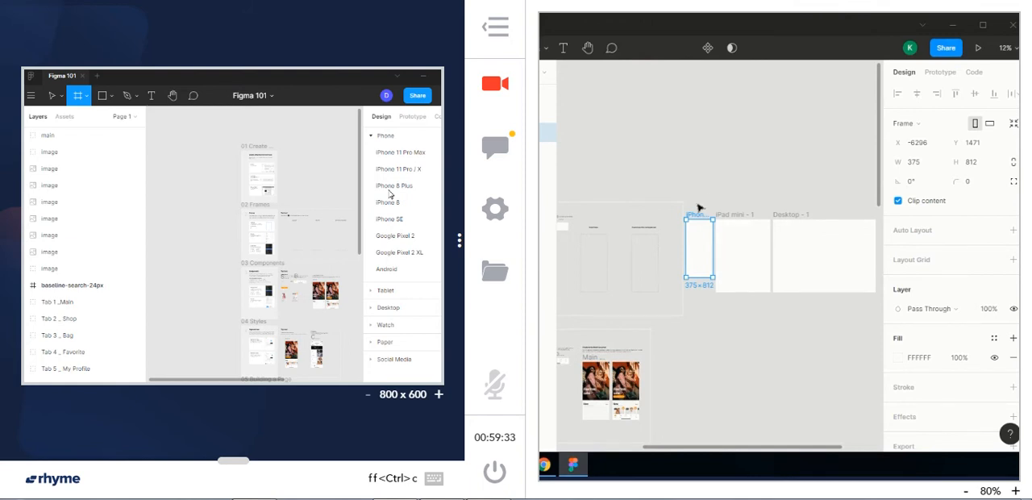
{"action": "key", "text": "ctrl+v"}
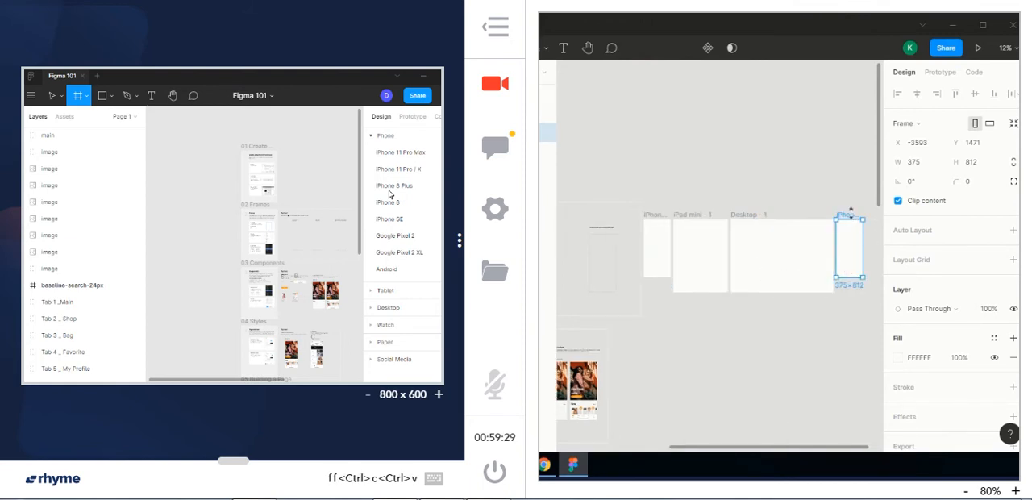
{"action": "key", "text": "ctrl+v"}
{"action": "key", "text": "ctrl+v"}
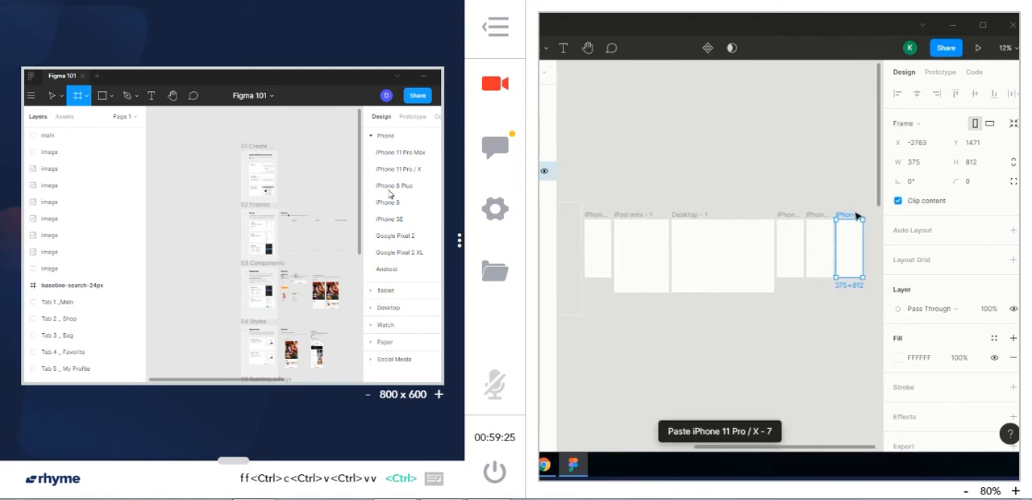
{"action": "key", "text": "ctrl+v"}
{"action": "key", "text": "ctrl+v"}
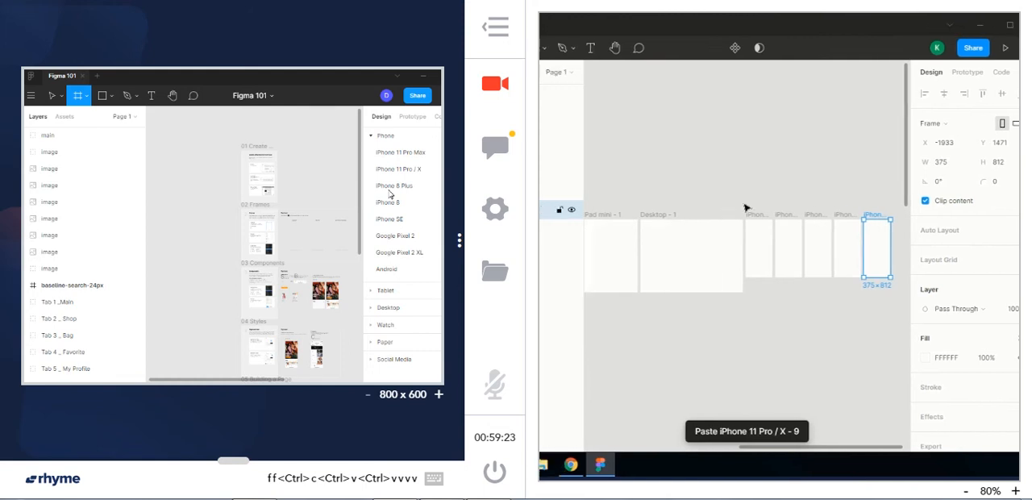
{"action": "left_click", "coordinate": [871, 295]}
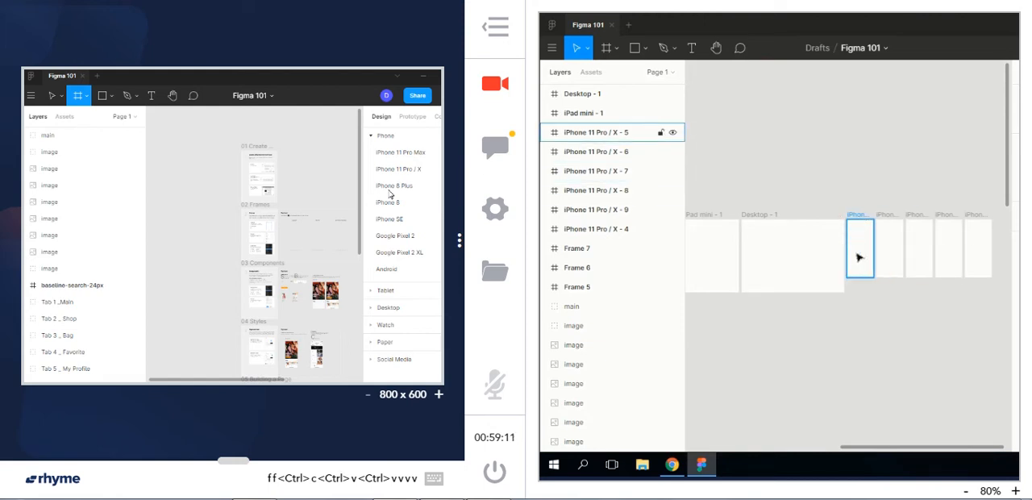
Draw a rectangle about 187 wide in the upper part of the last iPhone frame and centre it horizontally
{"action": "left_click", "coordinate": [635, 48]}
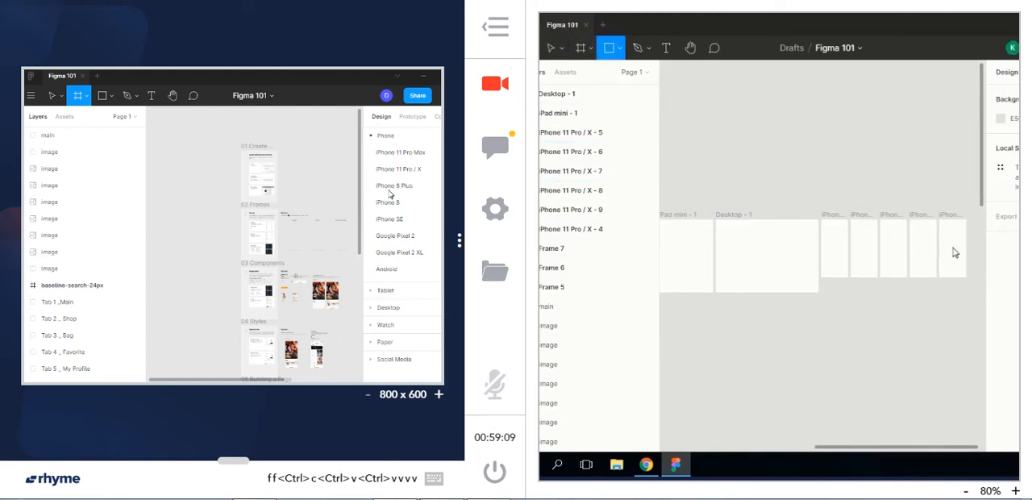
{"action": "left_click_drag", "start_coordinate": [910, 232], "coordinate": [925, 247]}
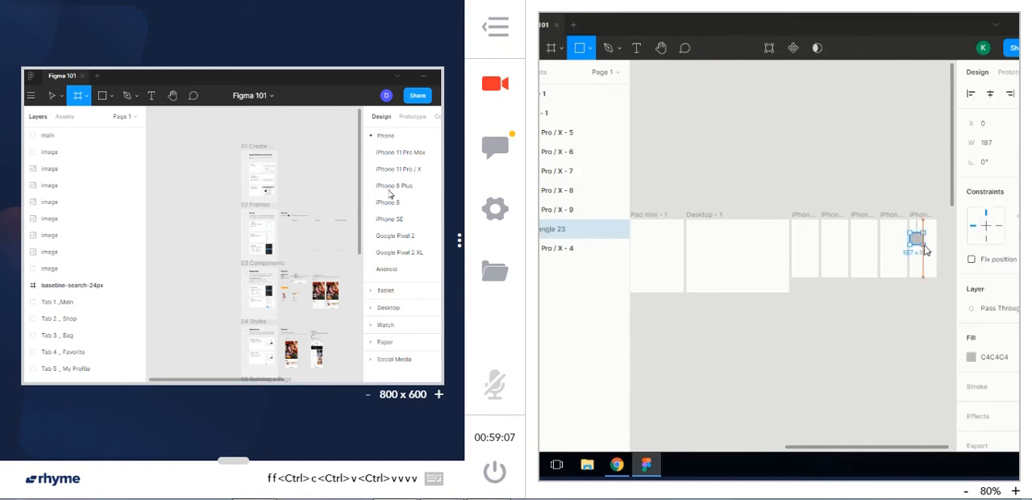
{"action": "left_click", "coordinate": [906, 303]}
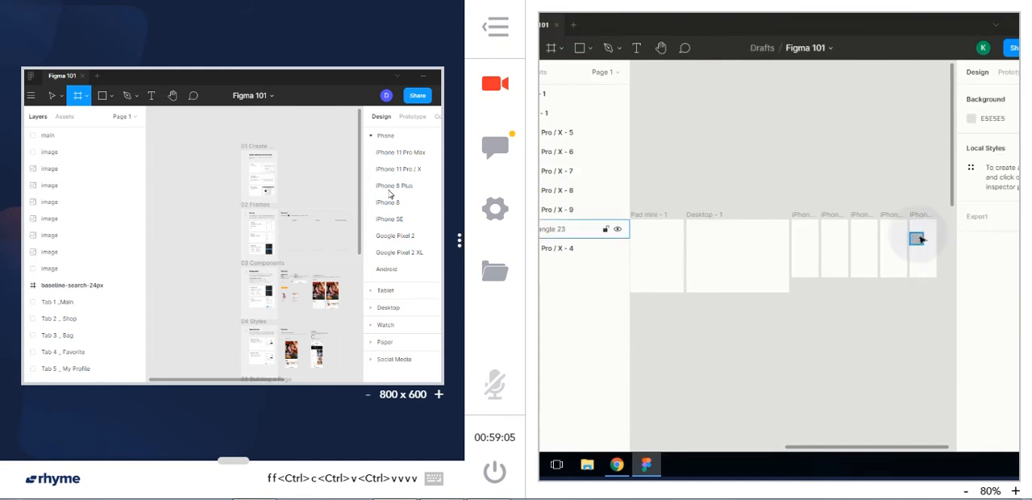
{"action": "left_click", "coordinate": [920, 239]}
{"action": "left_click", "coordinate": [925, 171]}
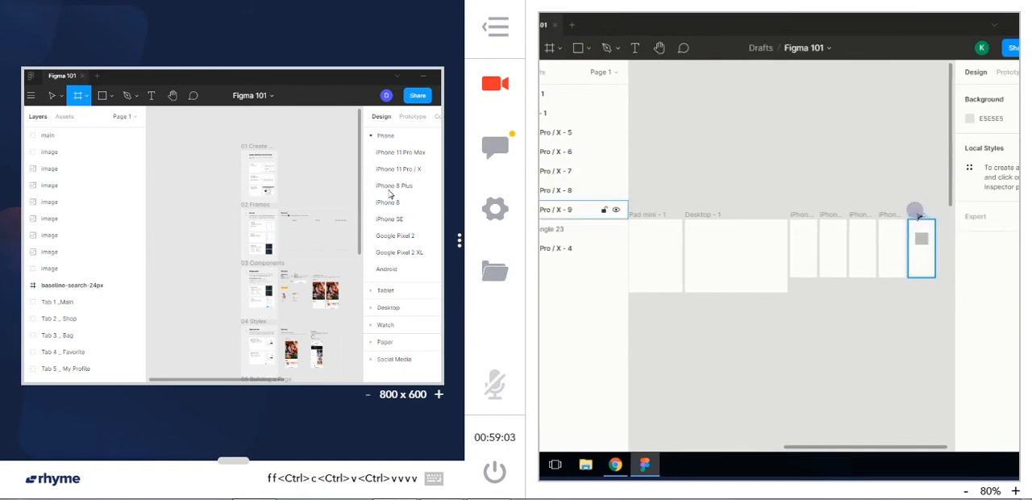
Copy the iPhone frame containing the rectangle and paste it twice
{"action": "left_click", "coordinate": [918, 214]}
{"action": "key", "text": "ctrl+c"}
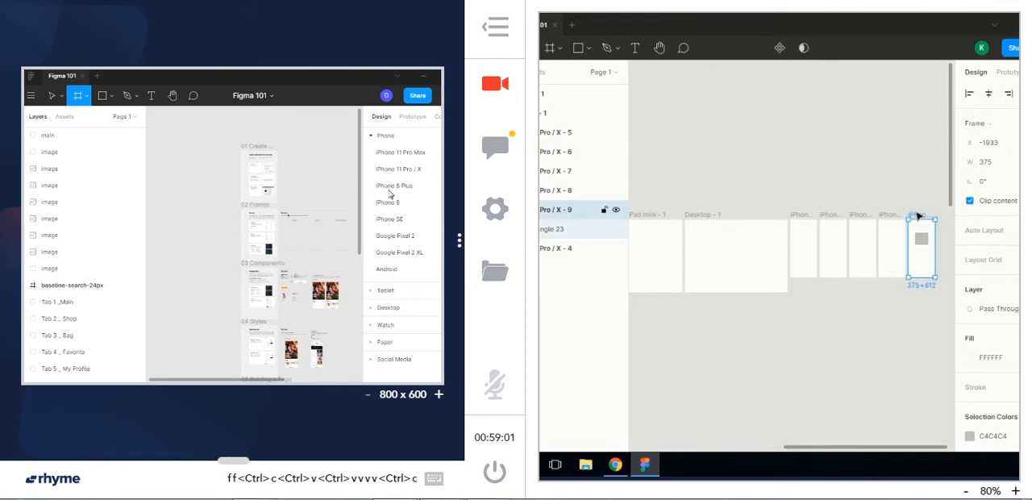
{"action": "key", "text": "ctrl+v"}
{"action": "key", "text": "ctrl+v"}
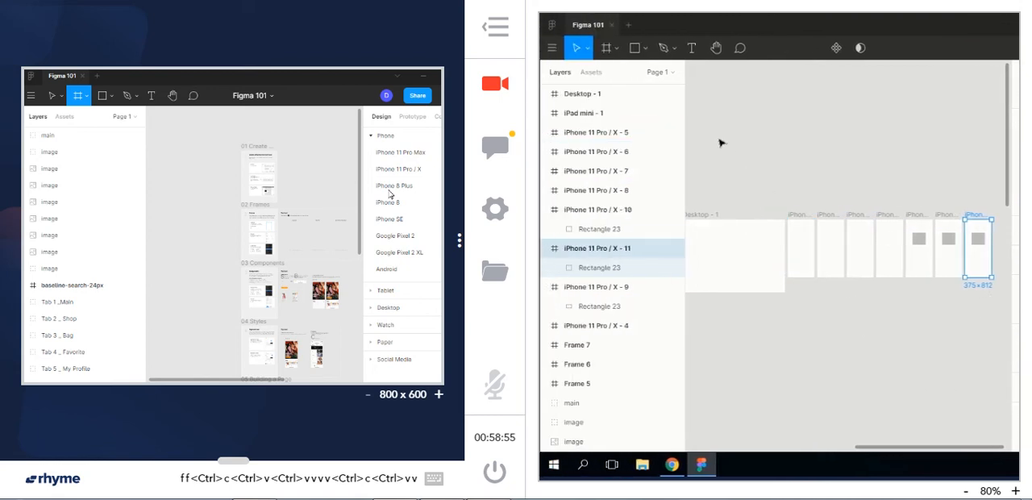
Delete the rectangle inside the last pasted iPhone 11 Pro / X frame, leaving the frame itself
{"action": "left_click", "coordinate": [716, 47]}
{"action": "mouse_move", "coordinate": [773, 154]}
{"action": "left_mouse_down"}
{"action": "mouse_move", "coordinate": [729, 121]}
{"action": "mouse_move", "coordinate": [704, 126]}
{"action": "left_mouse_up"}
{"action": "left_click_drag", "start_coordinate": [838, 154], "coordinate": [737, 155]}
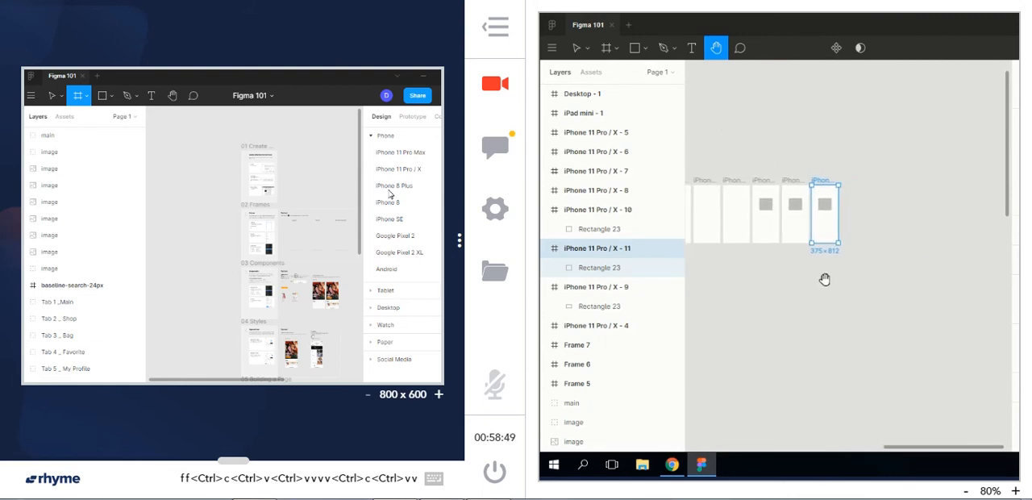
{"action": "key", "text": "ctrl+equal"}
{"action": "key", "text": "ctrl+equal"}
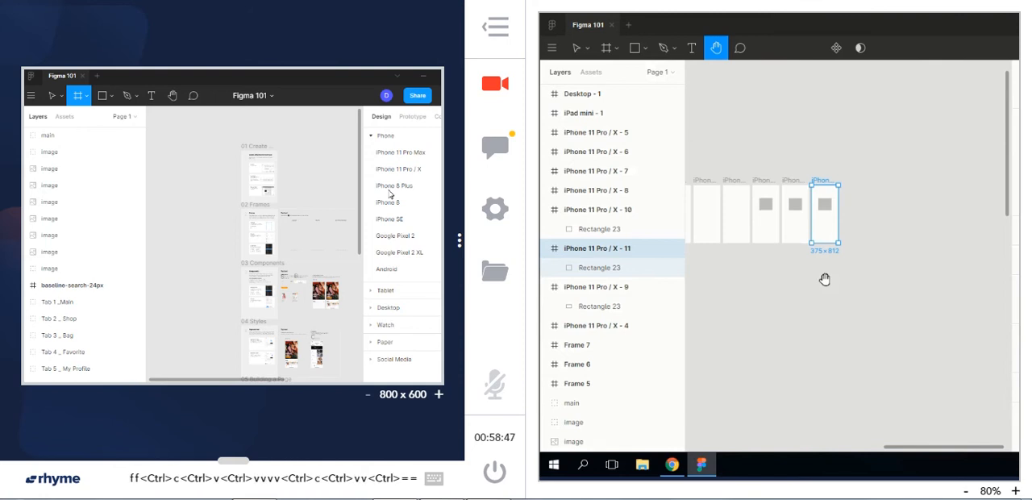
{"action": "left_click_drag", "start_coordinate": [825, 279], "coordinate": [869, 367]}
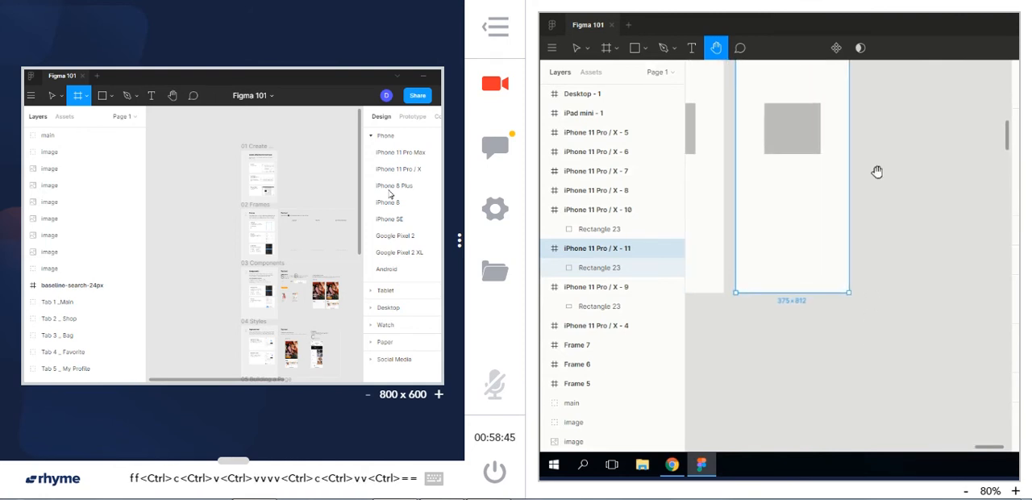
{"action": "left_click_drag", "start_coordinate": [877, 171], "coordinate": [894, 299]}
{"action": "left_click_drag", "start_coordinate": [807, 139], "coordinate": [810, 108]}
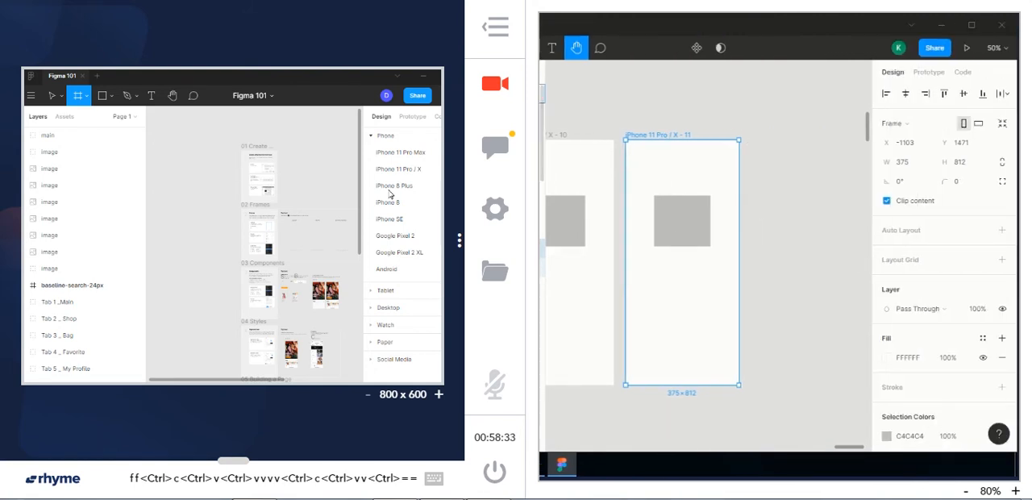
{"action": "key", "text": "v"}
{"action": "left_click", "coordinate": [864, 118]}
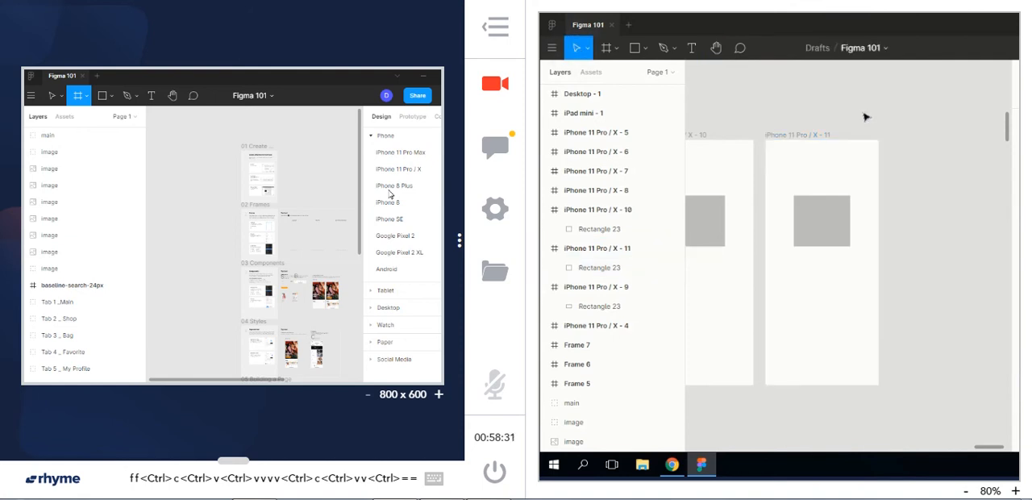
{"action": "left_click", "coordinate": [833, 233]}
{"action": "key", "text": "BackSpace"}
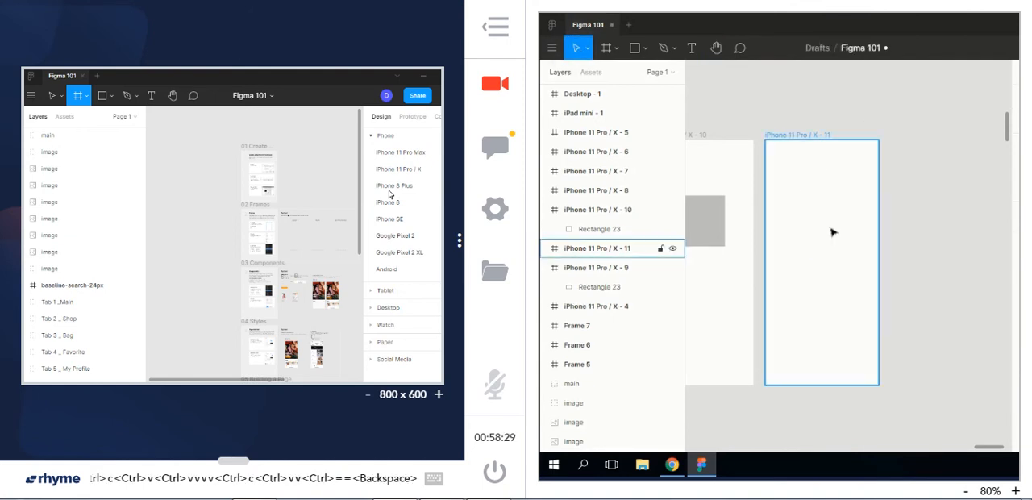
{"action": "left_click", "coordinate": [900, 309]}
Draw a rectangle about 300 × 164 in the emptied iPhone frame and move it down towards the middle
{"action": "left_click", "coordinate": [636, 49]}
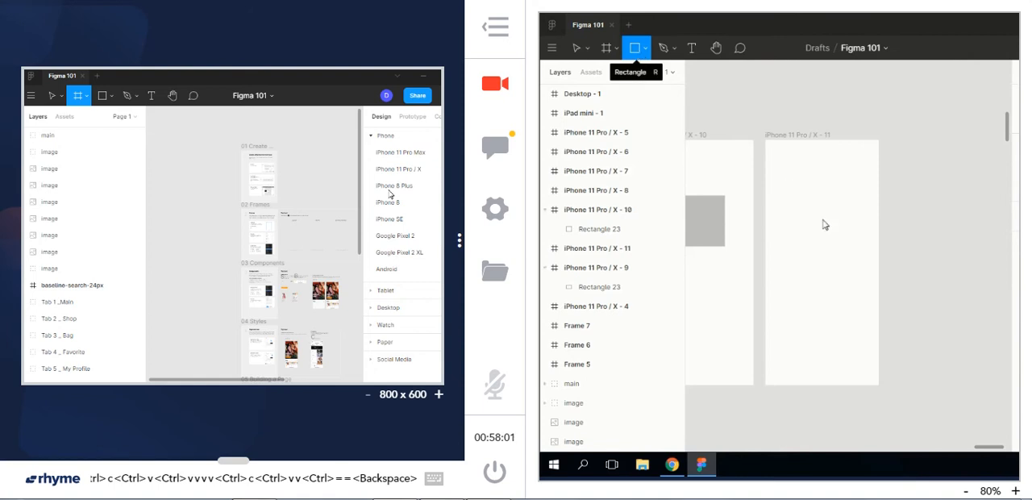
{"action": "mouse_move", "coordinate": [774, 159]}
{"action": "left_mouse_down"}
{"action": "mouse_move", "coordinate": [844, 219]}
{"action": "mouse_move", "coordinate": [869, 216]}
{"action": "left_mouse_up"}
{"action": "left_click", "coordinate": [921, 206]}
{"action": "left_click", "coordinate": [848, 196]}
{"action": "left_click_drag", "start_coordinate": [845, 203], "coordinate": [848, 281]}
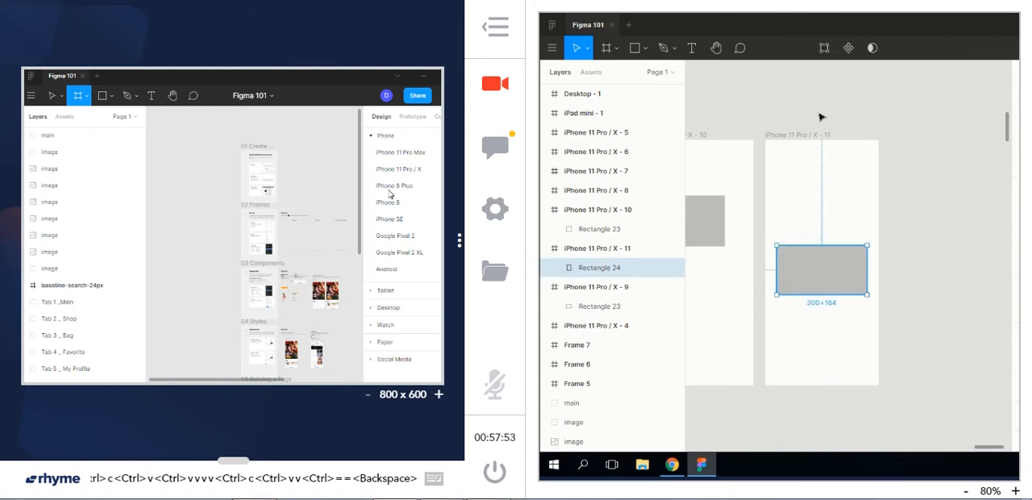
Draw a nested frame about 337 × 230 above the rectangle and move the rectangle inside it
{"action": "left_click", "coordinate": [604, 48]}
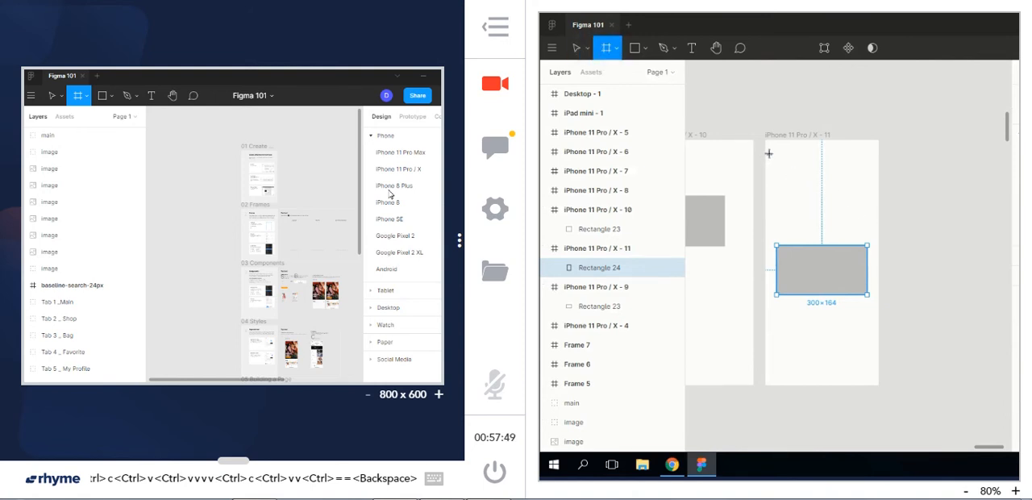
{"action": "left_click_drag", "start_coordinate": [769, 153], "coordinate": [813, 213]}
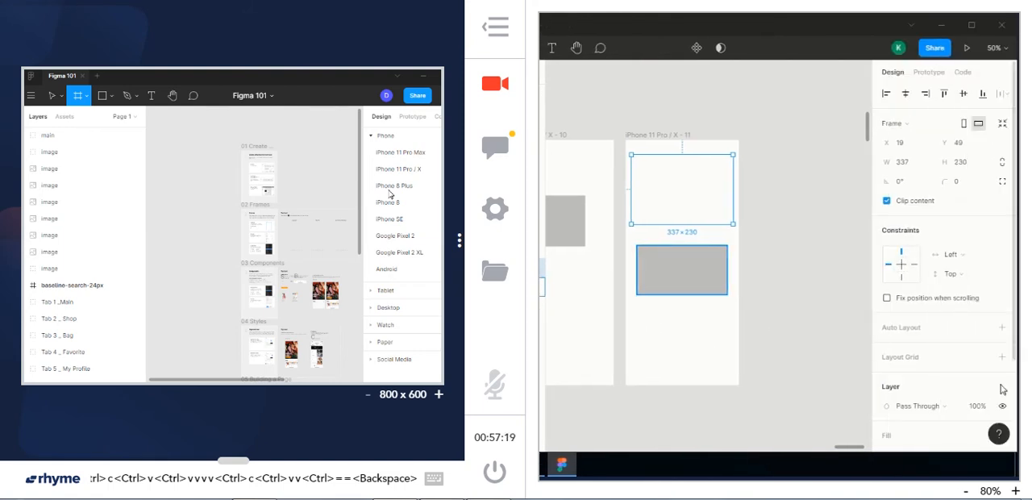
{"action": "left_click", "coordinate": [644, 252]}
{"action": "left_click_drag", "start_coordinate": [664, 254], "coordinate": [661, 200]}
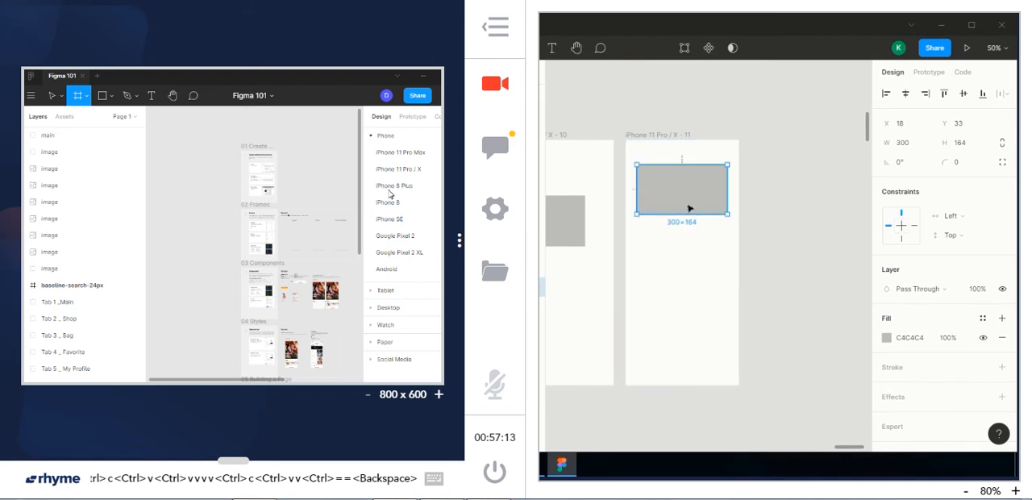
Check the nested frame and its rectangle in the layer list, and move the nested frame down within the iPhone frame
{"action": "left_click", "coordinate": [668, 158]}
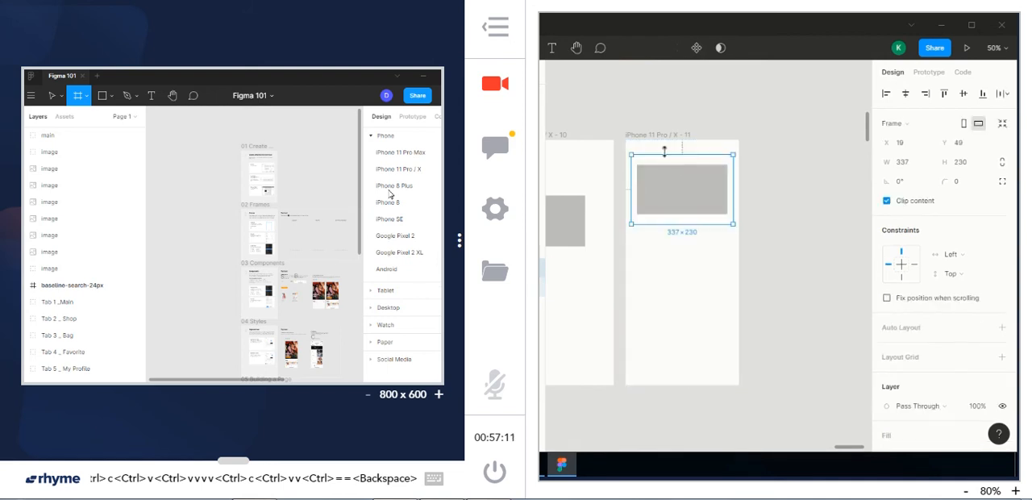
{"action": "left_click_drag", "start_coordinate": [663, 165], "coordinate": [663, 170]}
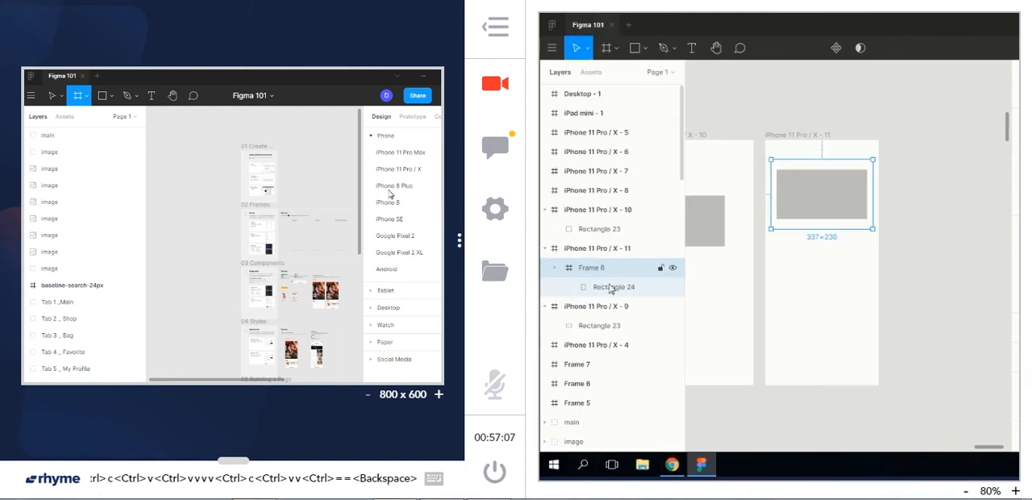
{"action": "left_click", "coordinate": [599, 288]}
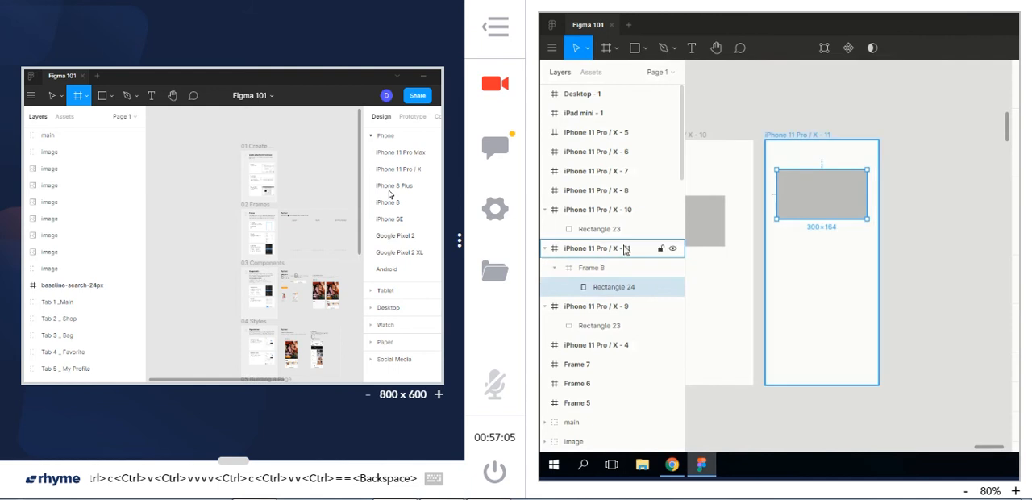
{"action": "left_click", "coordinate": [599, 269]}
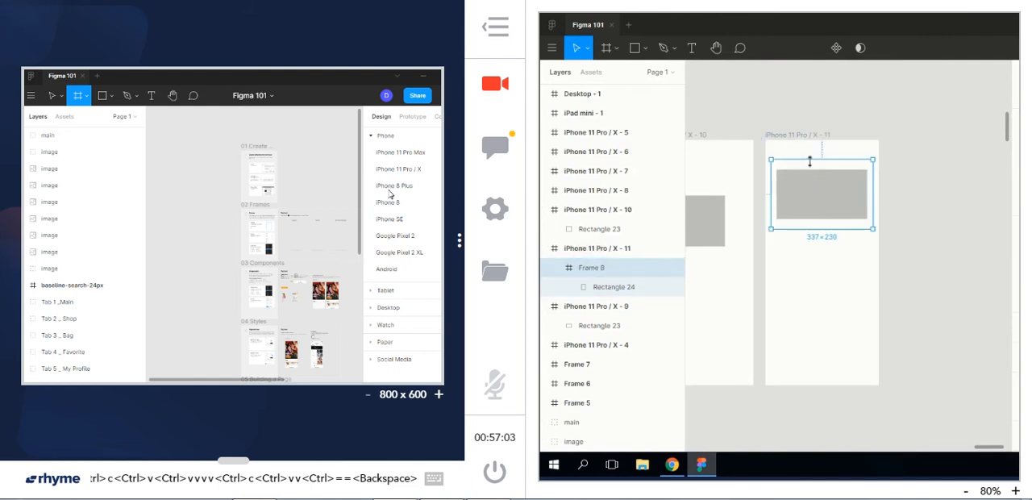
{"action": "left_click_drag", "start_coordinate": [805, 188], "coordinate": [861, 277]}
Add the text "20% OFF" in a box about 244 × 24 along the rectangle's lower edge and centre-align it
{"action": "key", "text": "t"}
{"action": "type", "text": "20% OFF"}
{"action": "left_click", "coordinate": [808, 263]}
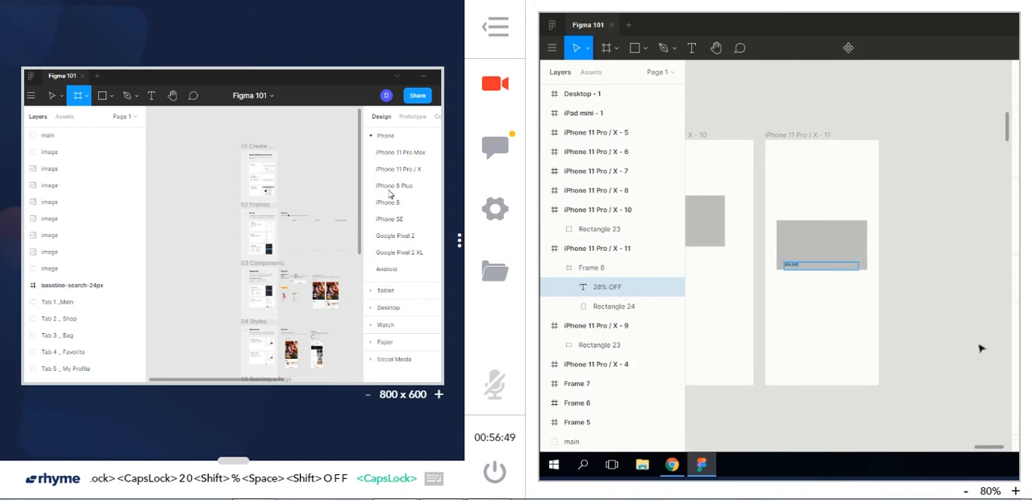
{"action": "left_click", "coordinate": [903, 417]}
{"action": "key", "text": "Escape"}
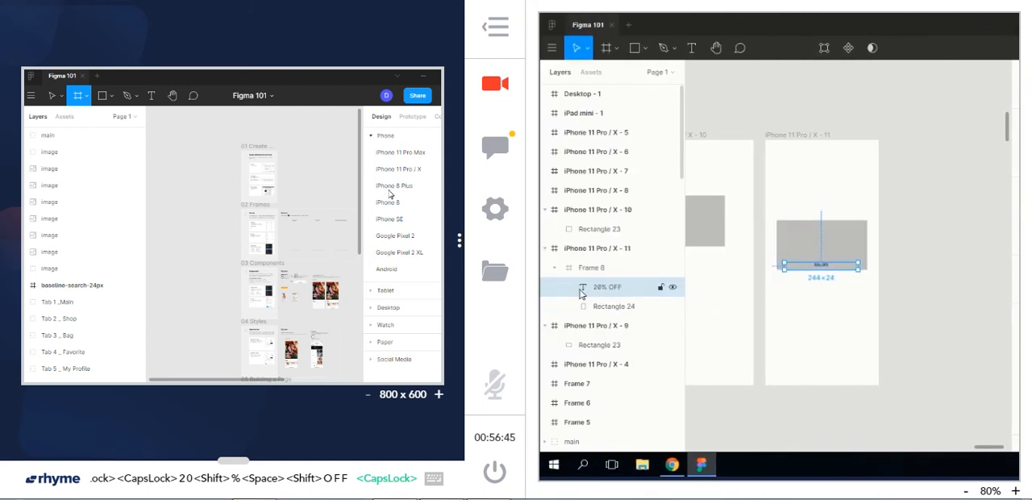
Move the nested frame with its rectangle and text slightly up within the iPhone frame
{"action": "left_click", "coordinate": [821, 321]}
{"action": "left_click", "coordinate": [820, 274]}
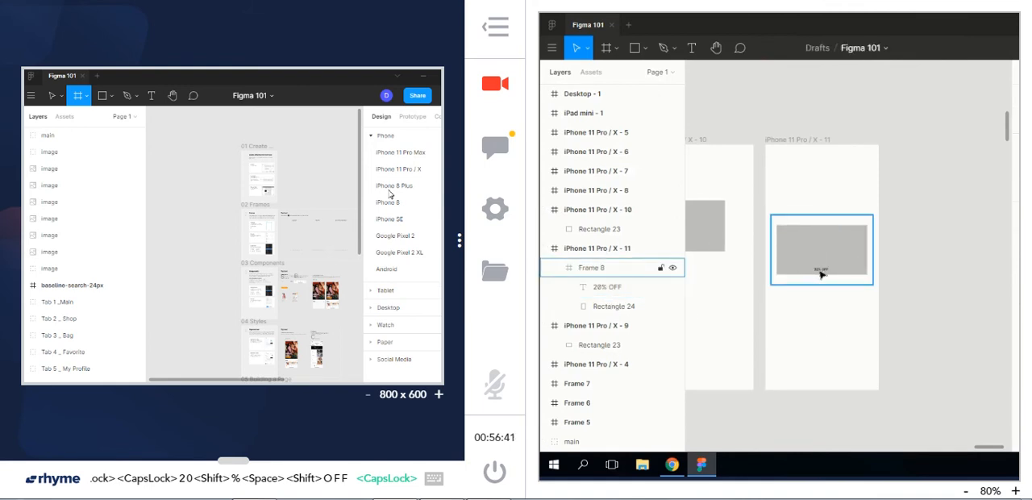
{"action": "mouse_move", "coordinate": [811, 274]}
{"action": "left_mouse_down"}
{"action": "mouse_move", "coordinate": [809, 227]}
{"action": "mouse_move", "coordinate": [809, 282]}
{"action": "left_mouse_up"}
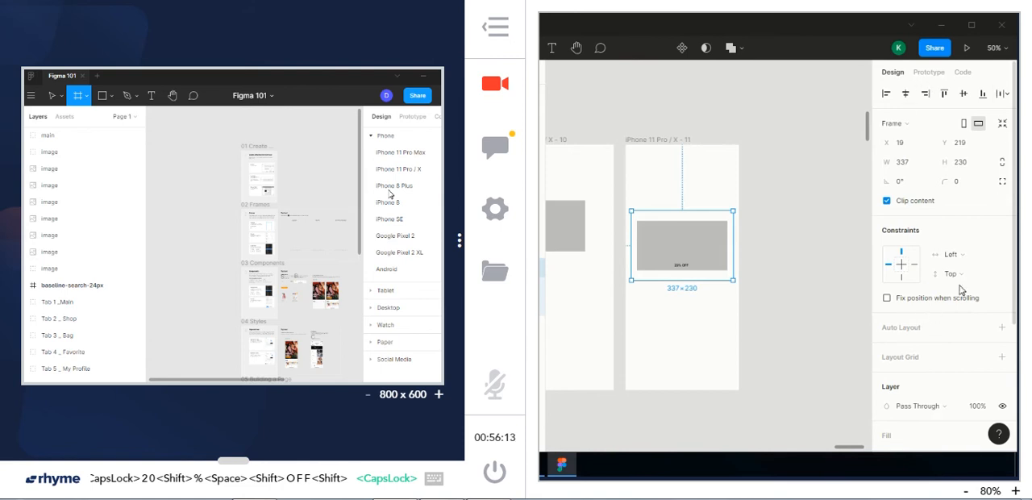
Fix the nested frame's position when scrolling and set its vertical and horizontal constraints to Center
{"action": "left_click", "coordinate": [956, 255]}
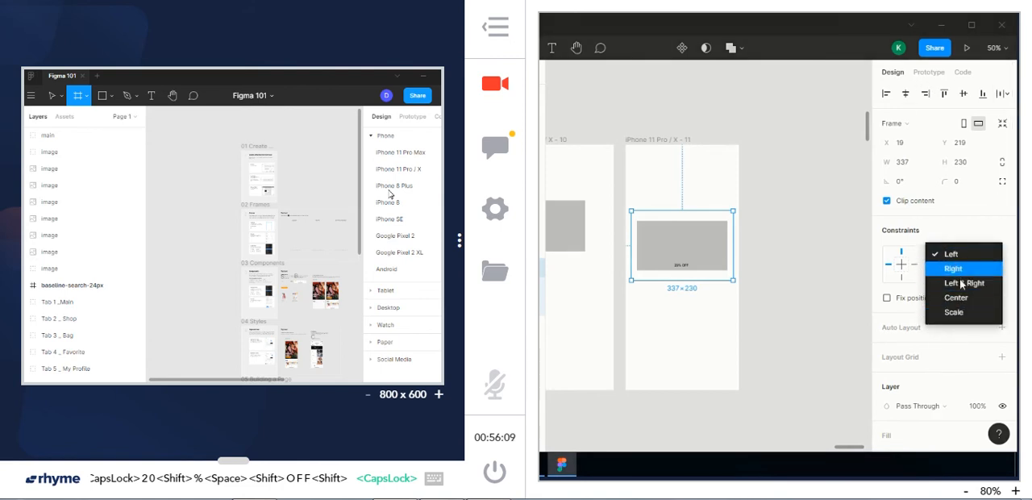
{"action": "left_click", "coordinate": [901, 312]}
{"action": "left_click", "coordinate": [887, 297]}
{"action": "left_click", "coordinate": [970, 276]}
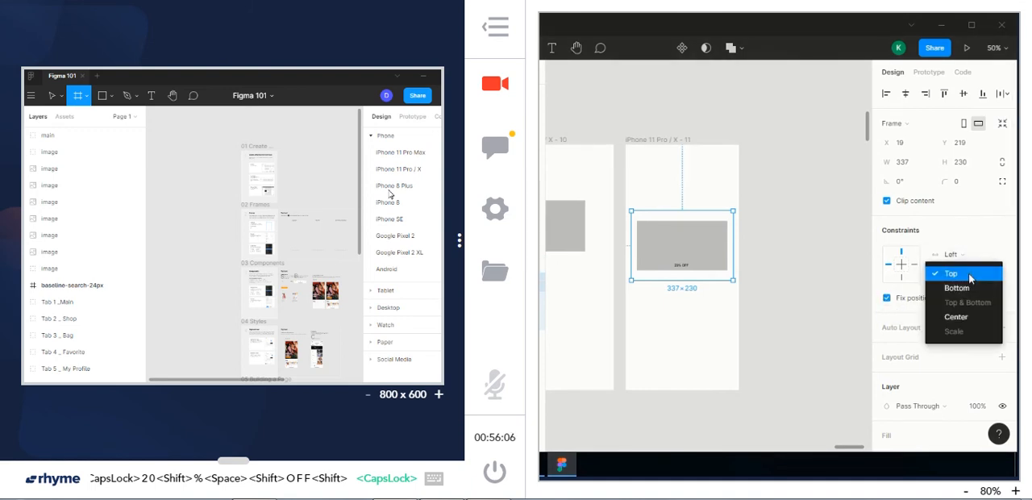
{"action": "left_click", "coordinate": [954, 316]}
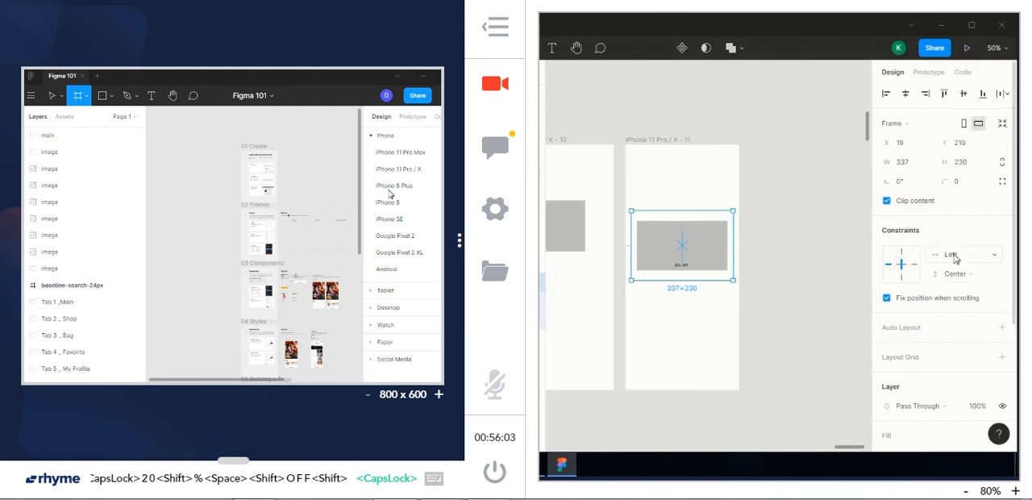
{"action": "left_click", "coordinate": [947, 253]}
{"action": "left_click", "coordinate": [934, 296]}
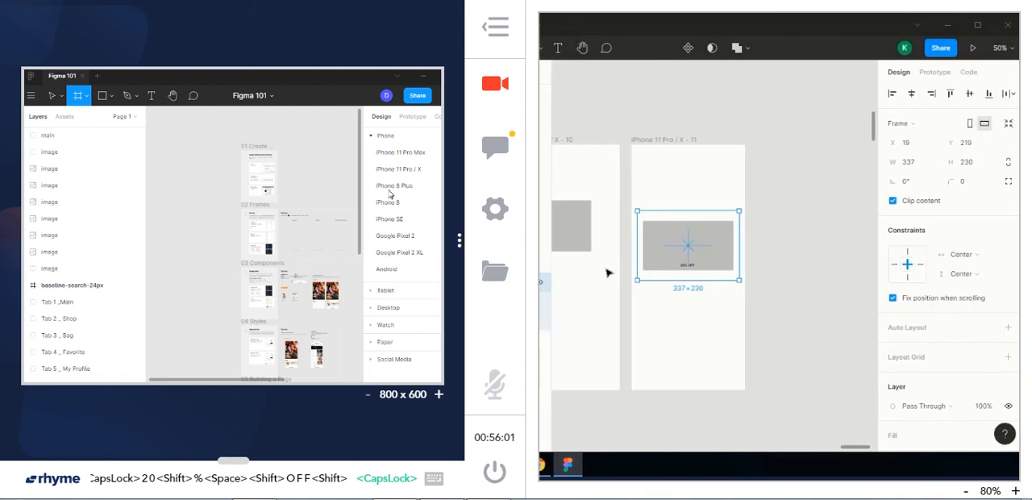
Shrink the iPhone frame to about 231 × 537 to test the nested frame's constraints, and undo the resize
{"action": "left_click", "coordinate": [698, 140]}
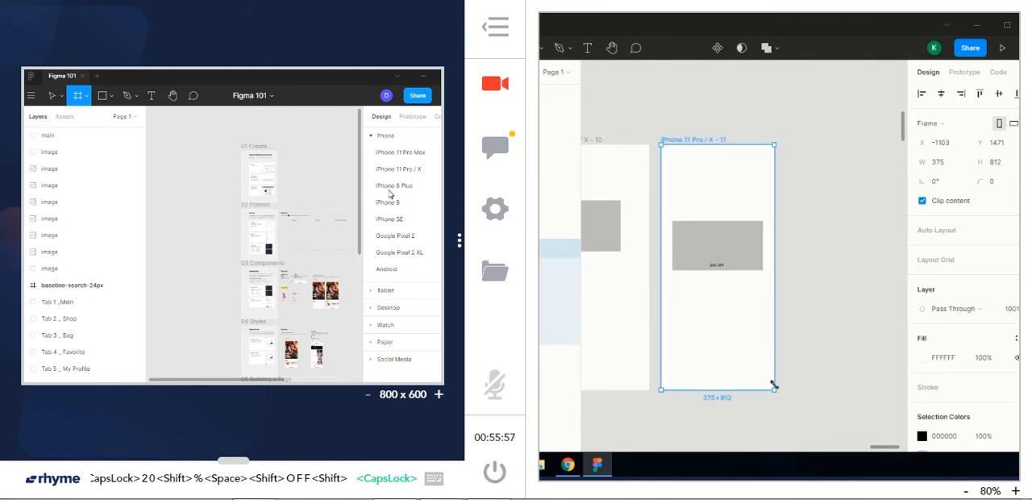
{"action": "left_click_drag", "start_coordinate": [774, 389], "coordinate": [730, 306]}
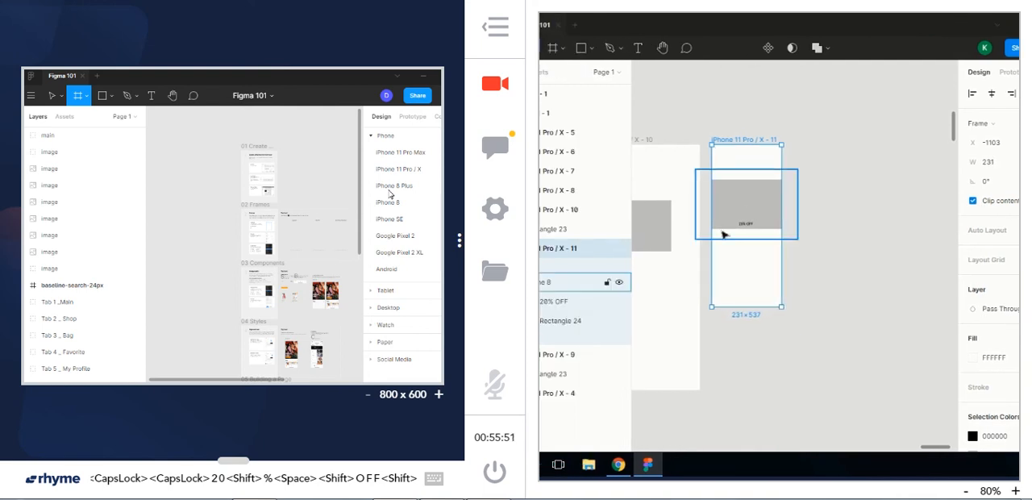
{"action": "key", "text": "super+z"}
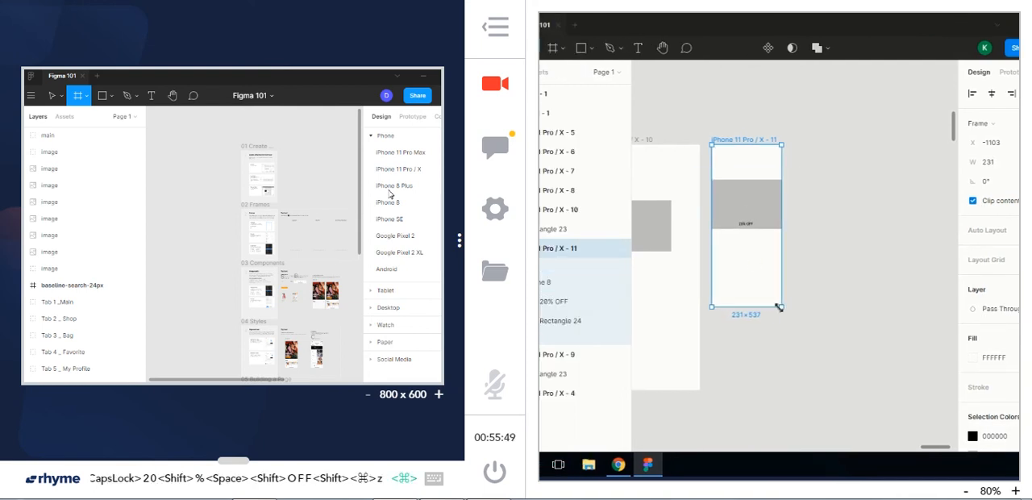
{"action": "left_click", "coordinate": [830, 285]}
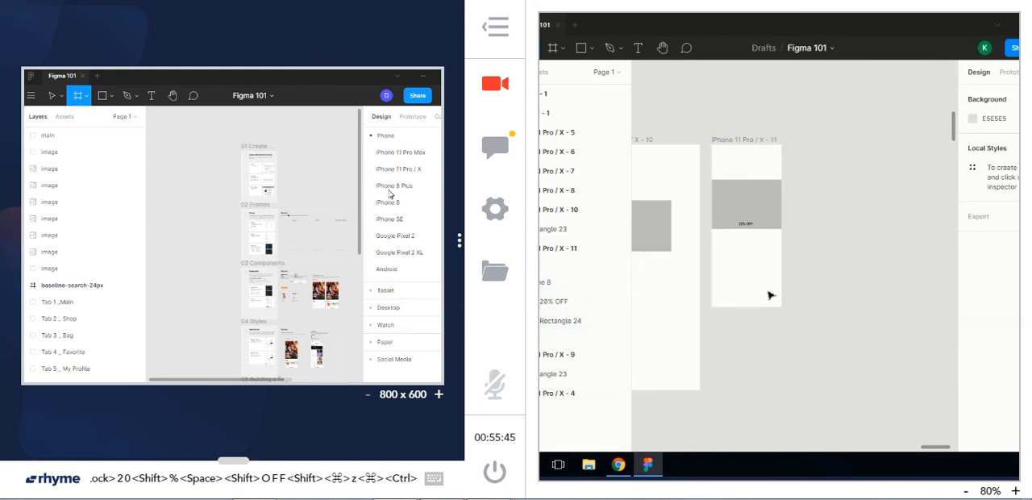
{"action": "key", "text": "ctrl+z"}
{"action": "key", "text": "ctrl+z"}
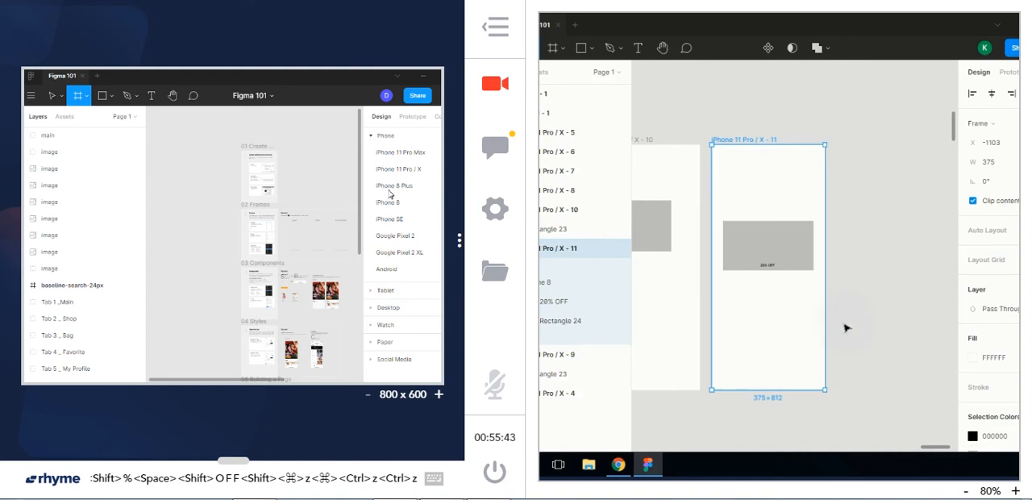
Move the nested frame straight up a little within the iPhone frame
{"action": "left_click", "coordinate": [845, 328]}
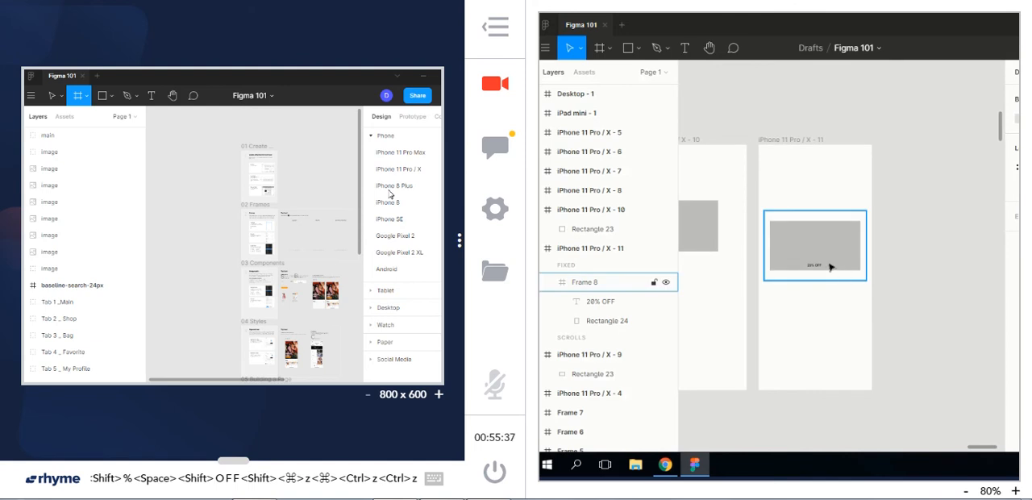
{"action": "left_click_drag", "start_coordinate": [828, 262], "coordinate": [828, 243]}
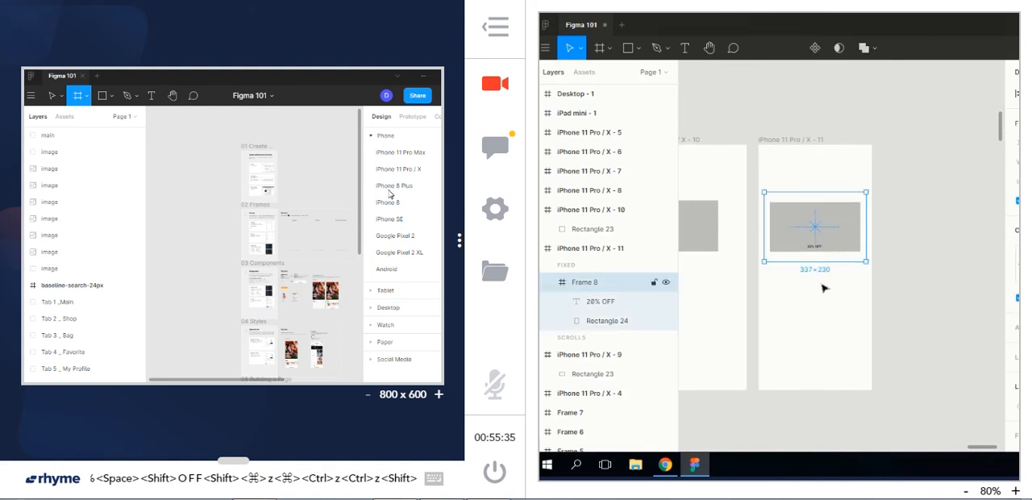
Try to copy the nested frame's rectangle and "20% OFF" text into the empty space below it
{"action": "double_click", "coordinate": [810, 232]}
{"action": "left_click", "coordinate": [821, 248], "text": "shift"}
{"action": "key", "text": "ctrl+c"}
{"action": "key", "text": "v"}
{"action": "left_click_drag", "start_coordinate": [823, 234], "coordinate": [824, 323]}
{"action": "left_click", "coordinate": [912, 295]}
{"action": "left_click", "coordinate": [805, 222]}
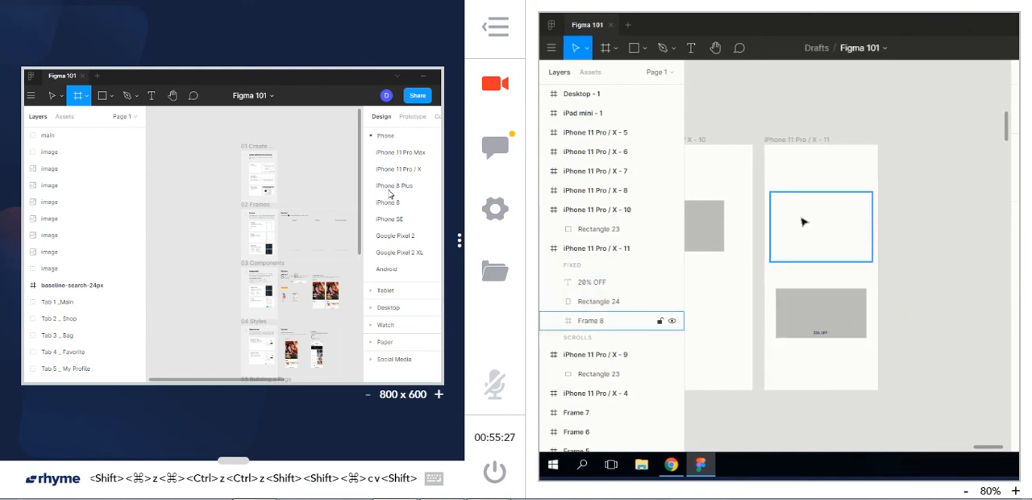
Undo moving the rectangle and "20% OFF" text out of the nested frame
{"action": "key", "text": "ctrl+z"}
{"action": "key", "text": "ctrl+z"}
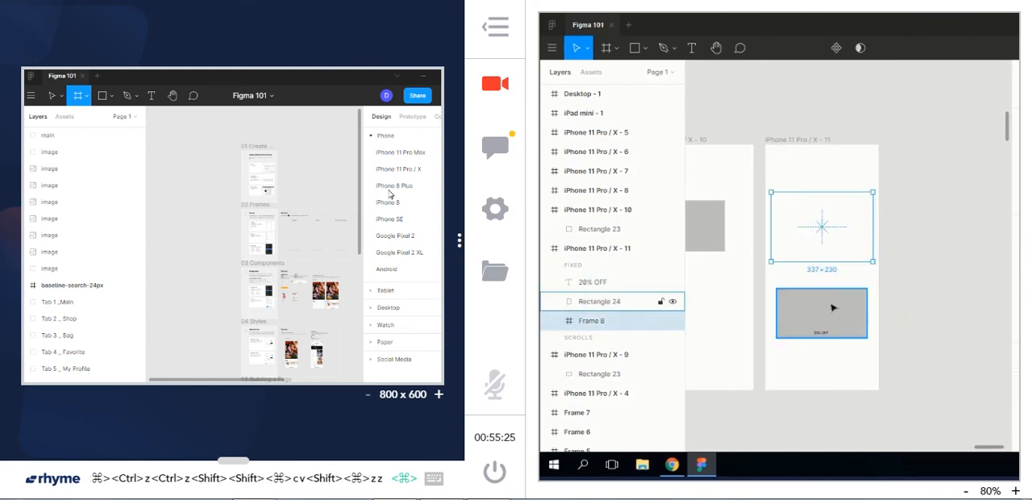
{"action": "left_click", "coordinate": [895, 337]}
{"action": "key", "text": "ctrl+z"}
{"action": "key", "text": "ctrl+z"}
{"action": "key", "text": "ctrl+z"}
{"action": "key", "text": "ctrl+z"}
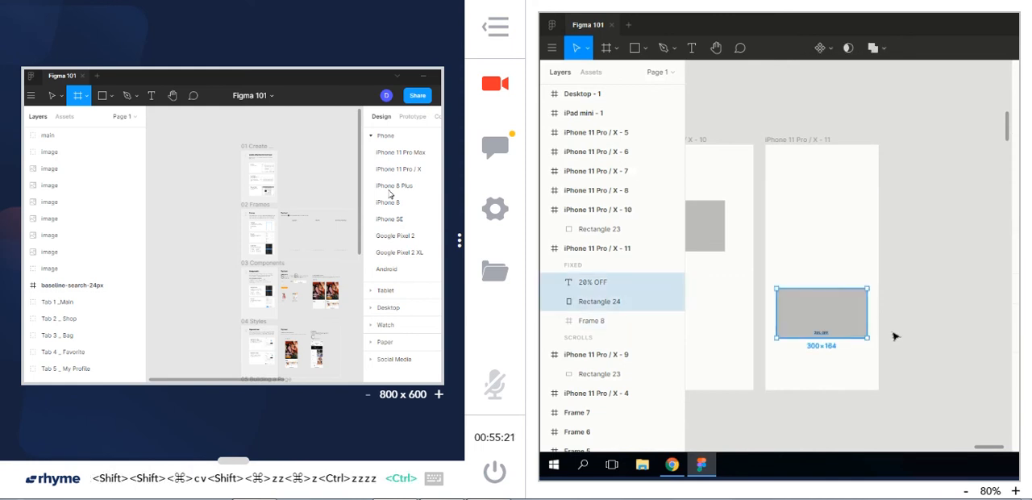
Place copies of the rectangle and "20% OFF" text below the nested frame, and move the nested frame further up
{"action": "key", "text": "ctrl+c"}
{"action": "key", "text": "ctrl+v"}
{"action": "left_click", "coordinate": [835, 231]}
{"action": "left_click_drag", "start_coordinate": [835, 233], "coordinate": [835, 313]}
{"action": "left_click", "coordinate": [892, 300]}
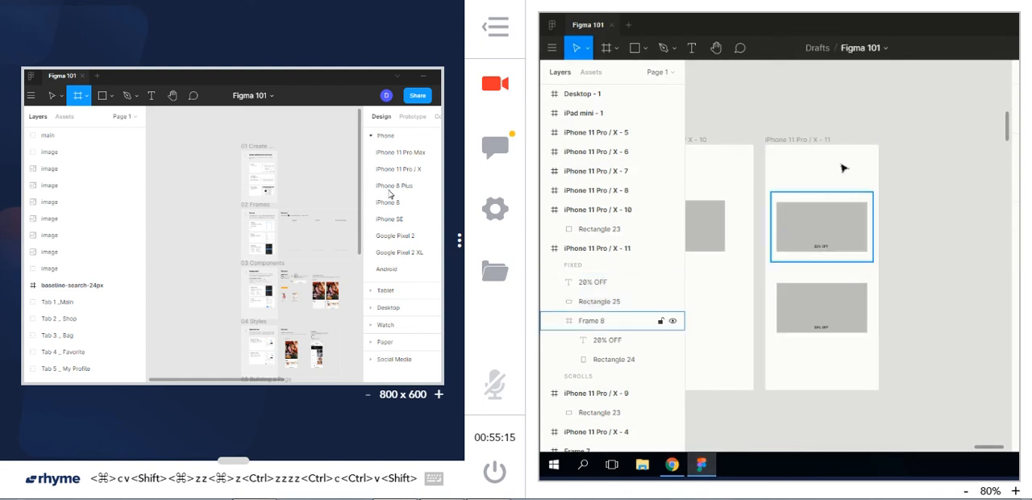
{"action": "mouse_move", "coordinate": [832, 213]}
{"action": "left_mouse_down"}
{"action": "mouse_move", "coordinate": [833, 186]}
{"action": "mouse_move", "coordinate": [834, 197]}
{"action": "left_mouse_up"}
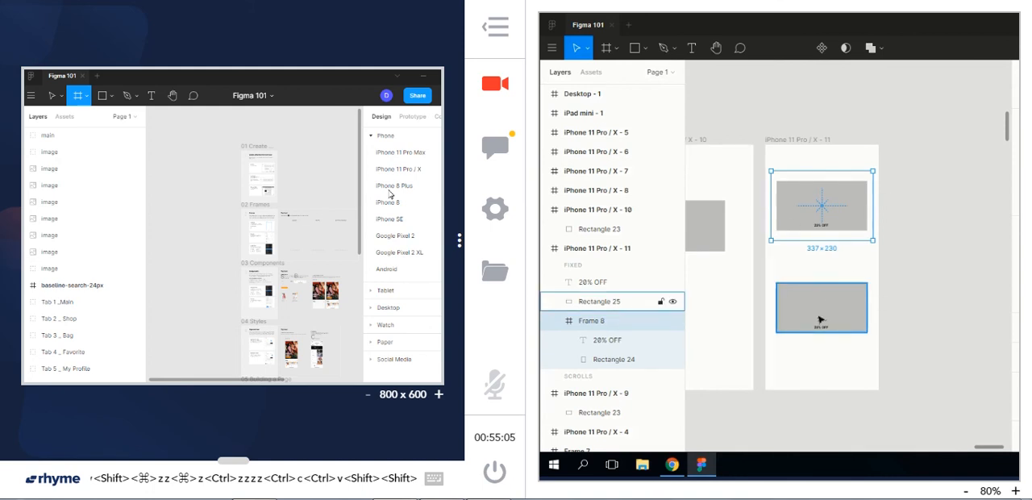
Move the copied rectangle up off its text, and shrink the rectangle and text together to about 300 × 187
{"action": "mouse_move", "coordinate": [829, 307]}
{"action": "left_mouse_down"}
{"action": "mouse_move", "coordinate": [829, 295]}
{"action": "mouse_move", "coordinate": [812, 302]}
{"action": "left_mouse_up"}
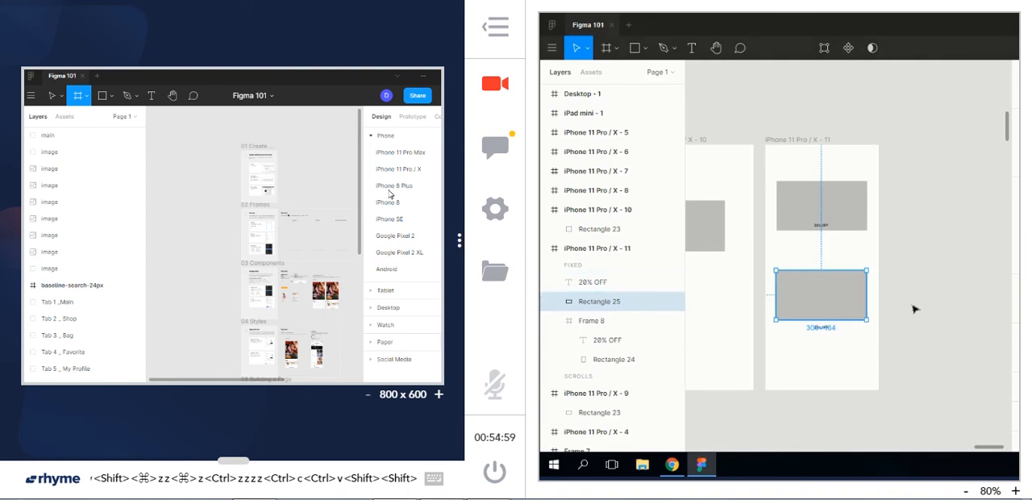
{"action": "left_click", "coordinate": [815, 327], "text": "shift"}
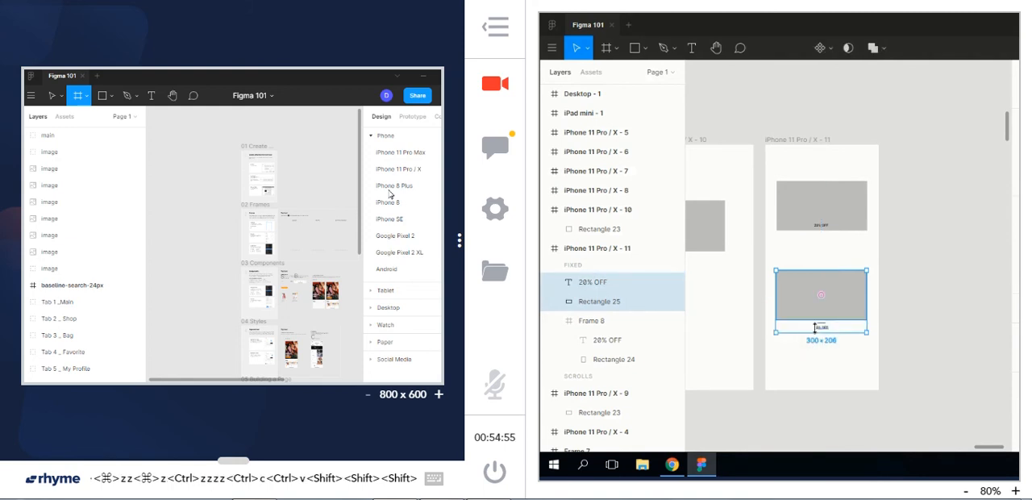
{"action": "left_click_drag", "start_coordinate": [818, 268], "coordinate": [817, 276]}
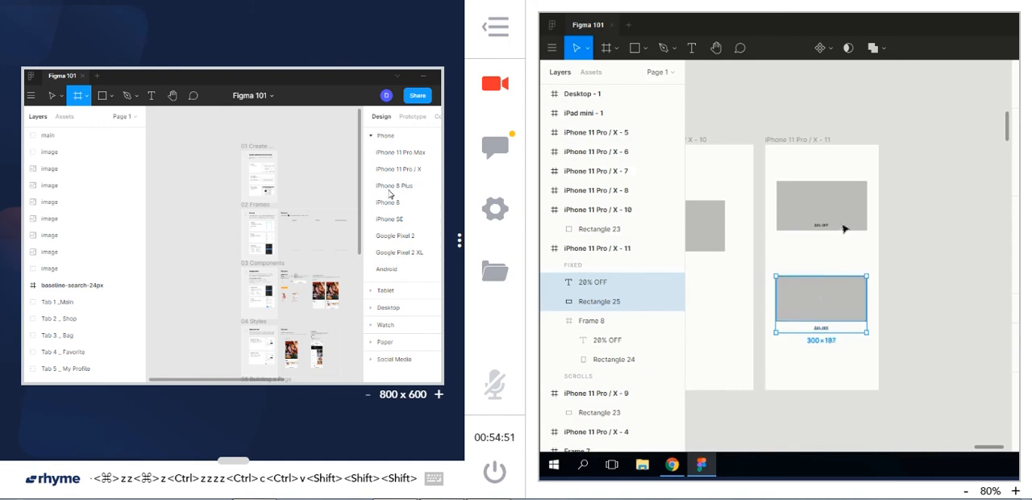
Compare how the nested frame selects with its contents against how the loose rectangle and text below it select
{"action": "left_click", "coordinate": [841, 229]}
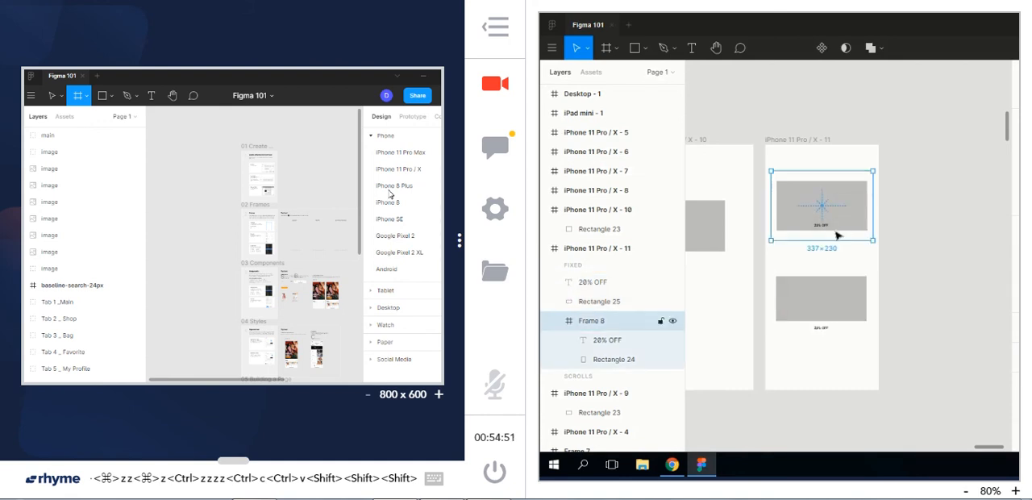
{"action": "left_click", "coordinate": [829, 309]}
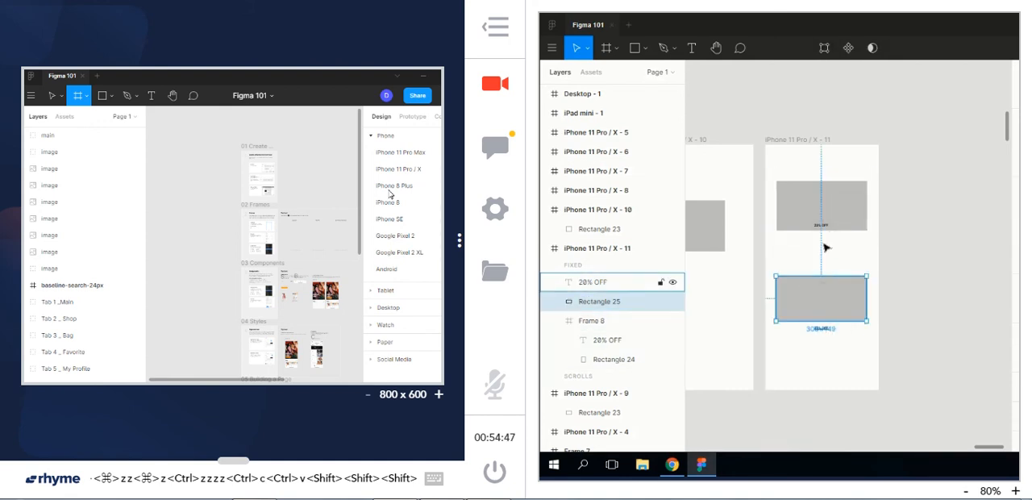
{"action": "mouse_move", "coordinate": [802, 198]}
{"action": "left_mouse_down"}
{"action": "mouse_move", "coordinate": [802, 188]}
{"action": "mouse_move", "coordinate": [807, 204]}
{"action": "left_mouse_up"}
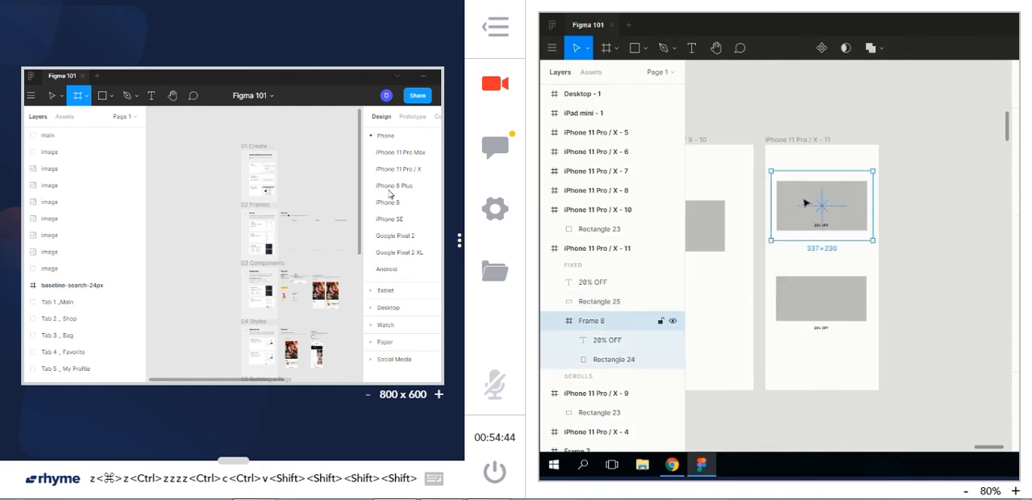
{"action": "left_click", "coordinate": [820, 317]}
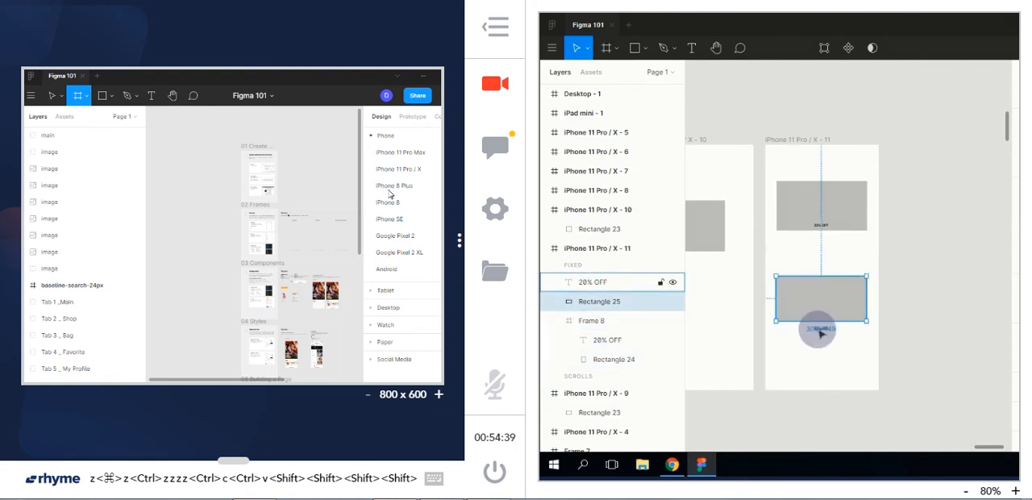
{"action": "left_click", "coordinate": [819, 329]}
{"action": "left_click", "coordinate": [807, 213]}
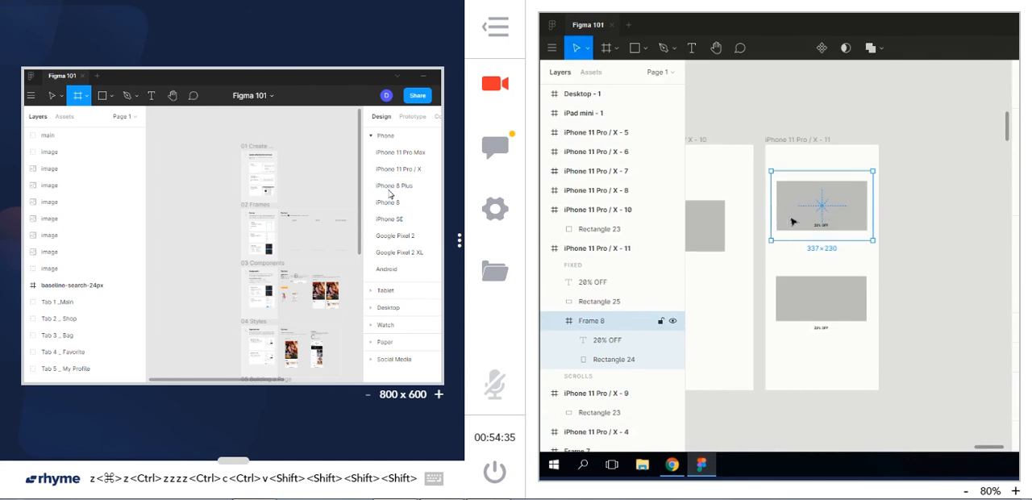
{"action": "left_click", "coordinate": [831, 314]}
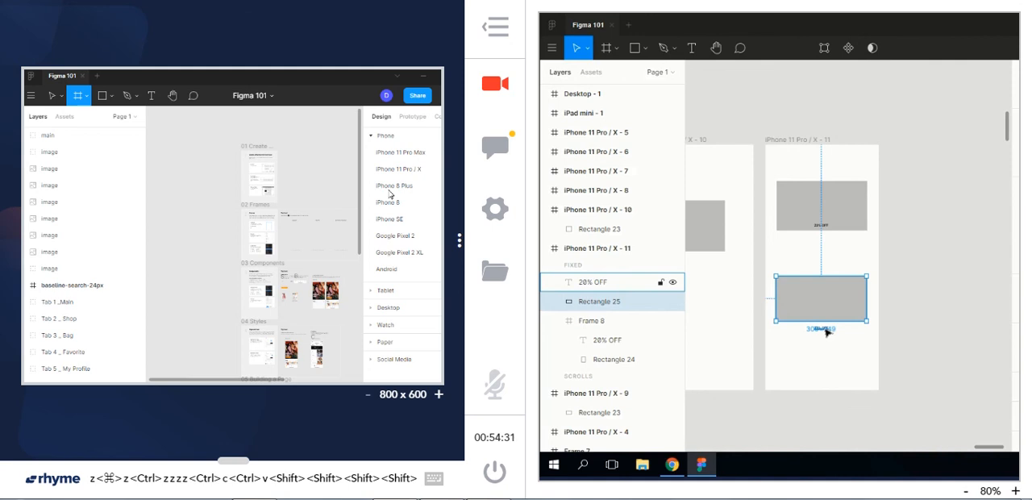
{"action": "key", "text": "shift"}
{"action": "left_click", "coordinate": [827, 219]}
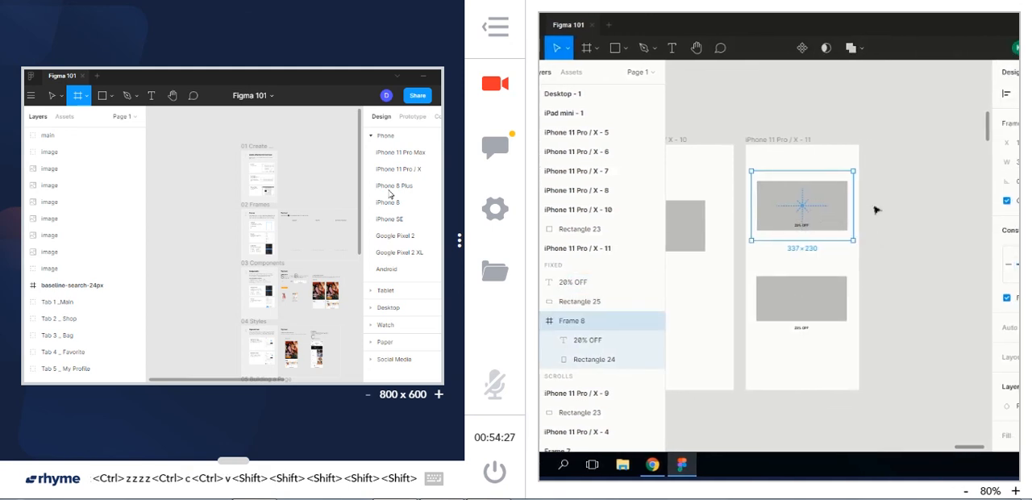
{"action": "left_click", "coordinate": [782, 139]}
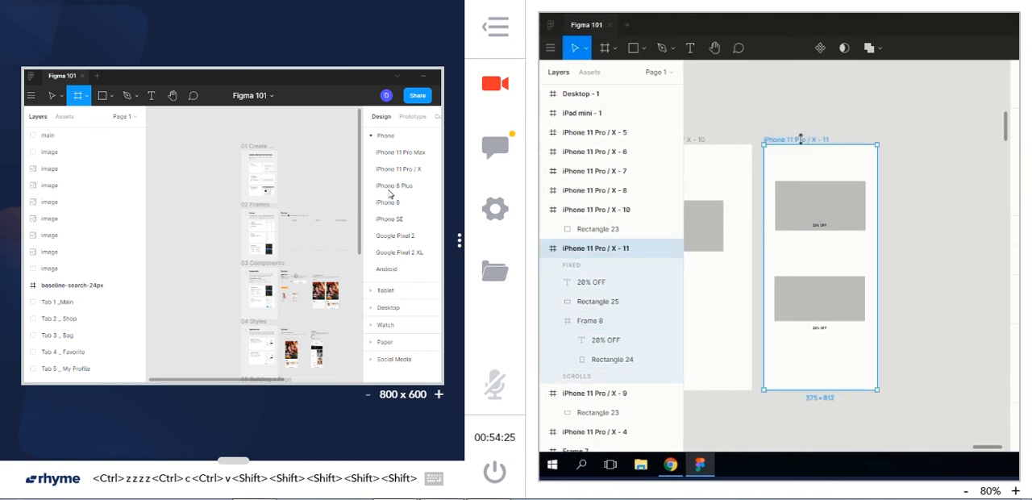
Resize the nested frame to about 318 × 216 and to about 334 × 216, and undo both resizes
{"action": "left_click", "coordinate": [856, 197]}
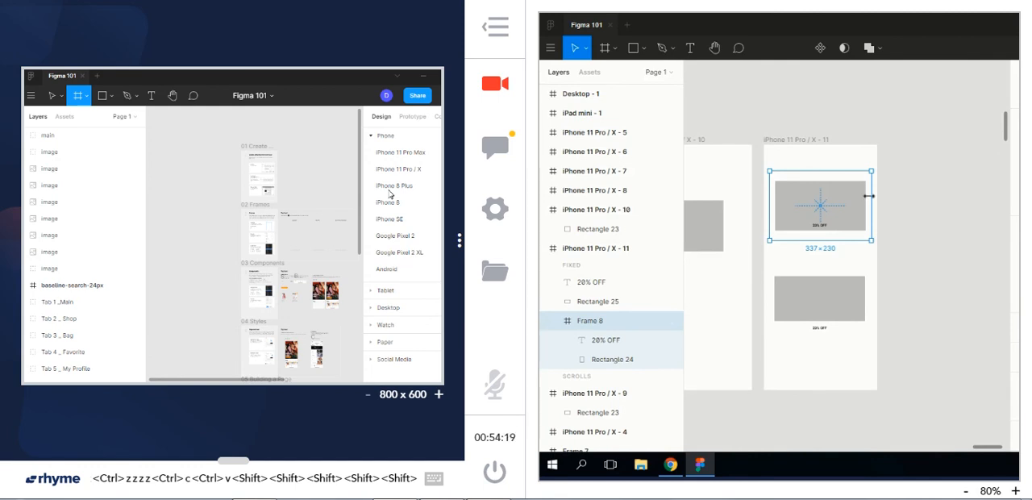
{"action": "mouse_move", "coordinate": [868, 196]}
{"action": "left_mouse_down"}
{"action": "mouse_move", "coordinate": [877, 193]}
{"action": "mouse_move", "coordinate": [861, 191]}
{"action": "left_mouse_up"}
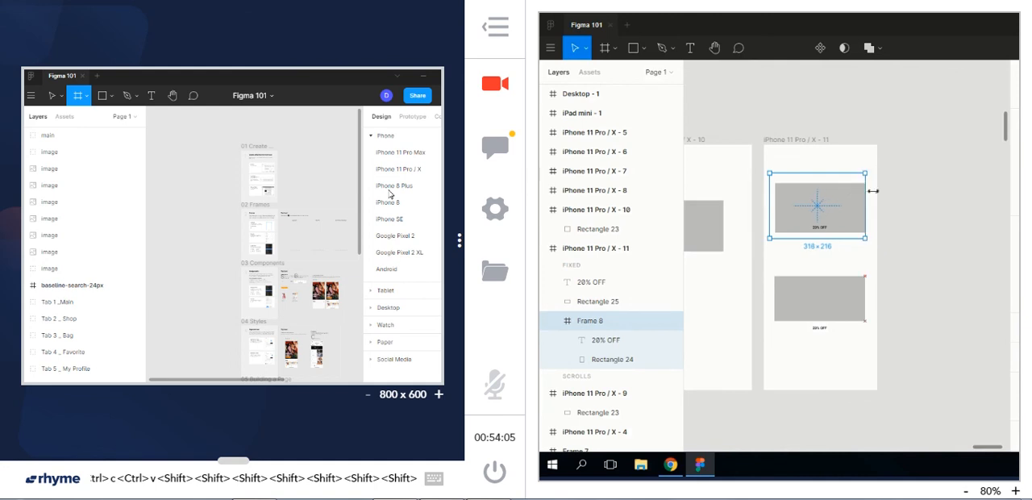
{"action": "mouse_move", "coordinate": [869, 193]}
{"action": "left_mouse_down"}
{"action": "mouse_move", "coordinate": [884, 195]}
{"action": "mouse_move", "coordinate": [867, 196]}
{"action": "left_mouse_up"}
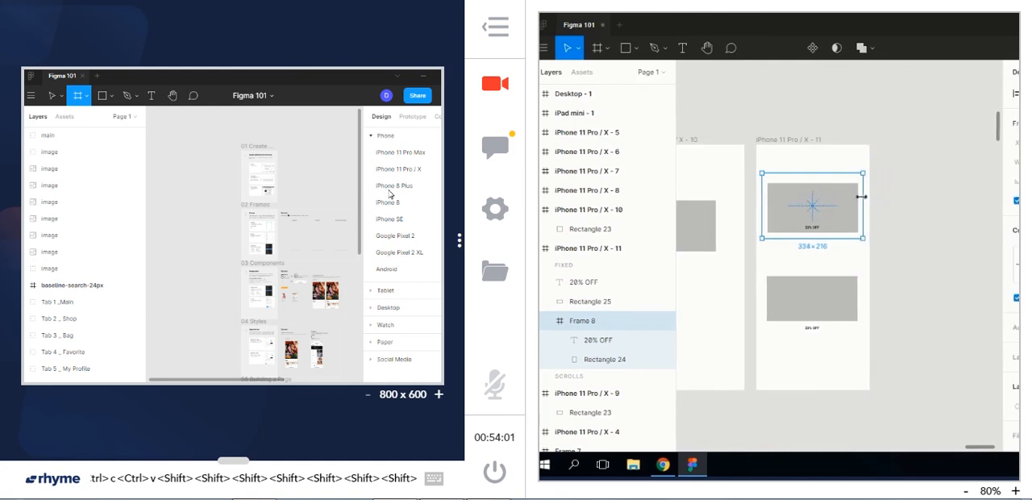
{"action": "key", "text": "ctrl+z"}
{"action": "key", "text": "ctrl+z"}
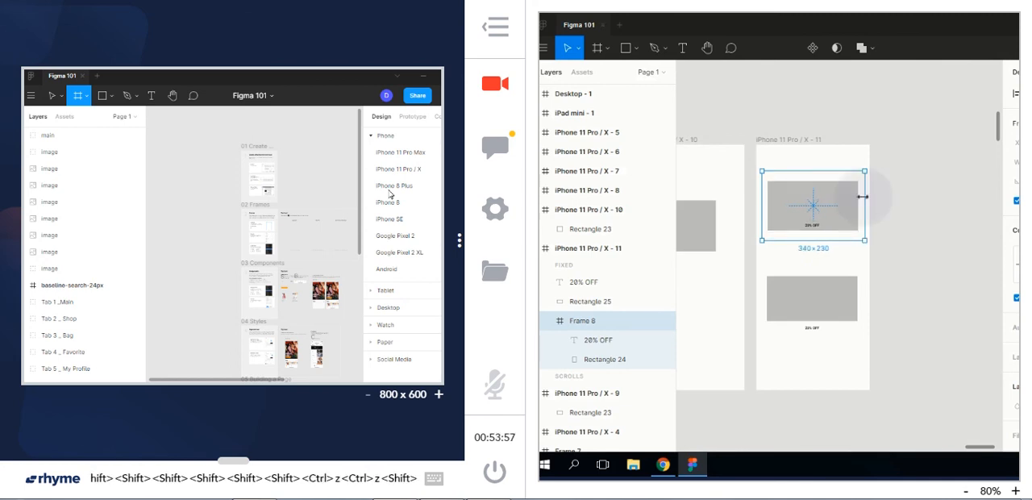
Shrink the nested frame towards its contents, to about 270 × 184
{"action": "left_click_drag", "start_coordinate": [863, 196], "coordinate": [859, 196]}
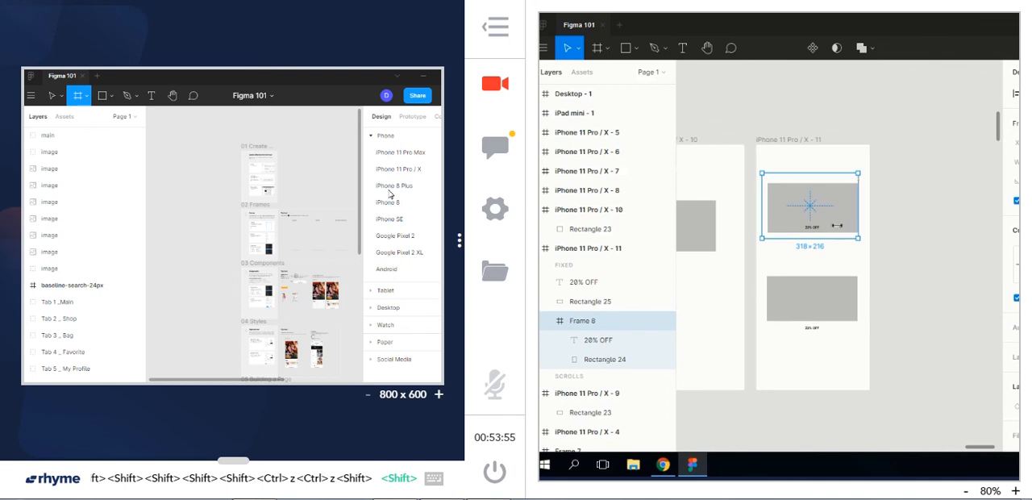
{"action": "left_click_drag", "start_coordinate": [830, 238], "coordinate": [828, 230]}
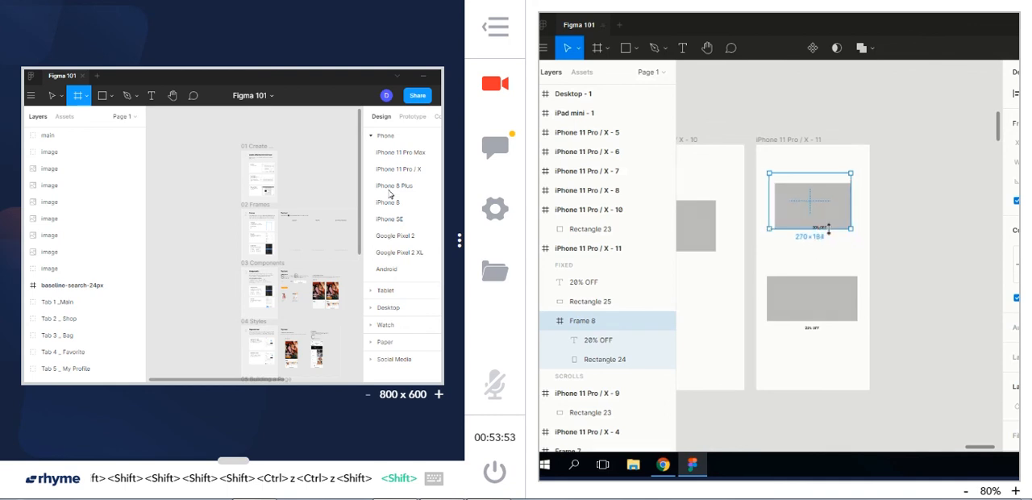
Shrink the nested frame further to about 250 × 170, and undo this resize together with the one before it
{"action": "left_click_drag", "start_coordinate": [777, 208], "coordinate": [783, 208]}
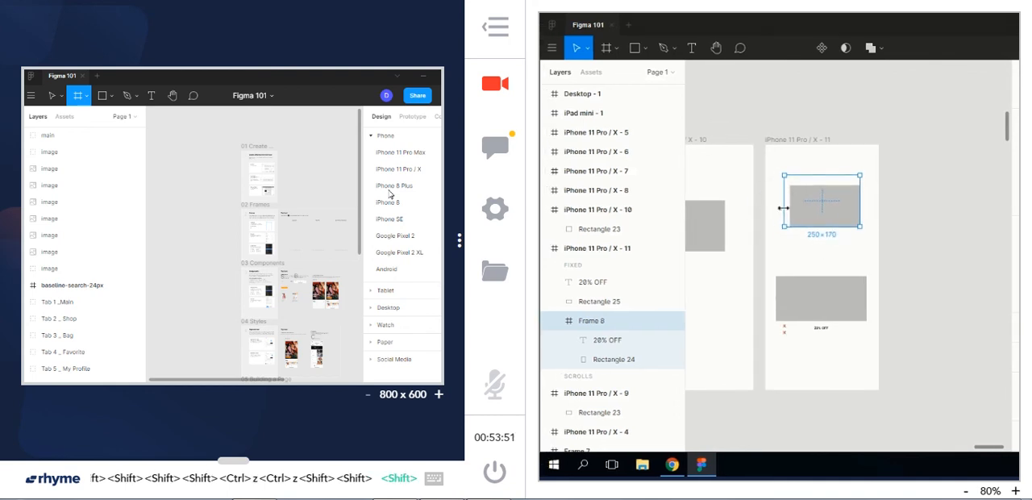
{"action": "key", "text": "ctrl+z"}
{"action": "key", "text": "ctrl+z"}
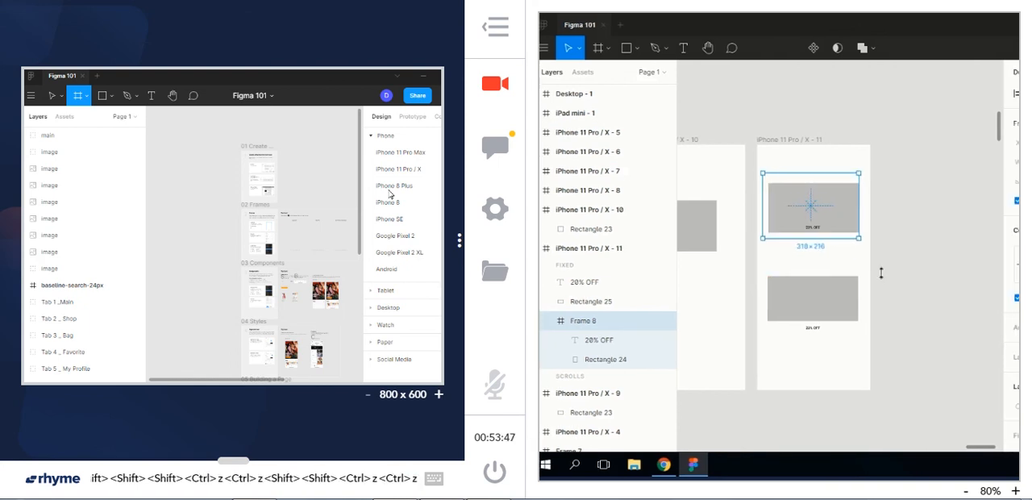
Widen the nested frame to 346 × 216 and move it down on the iPhone 11 Pro / X - 11 frame to Y 106
{"action": "left_click_drag", "start_coordinate": [855, 220], "coordinate": [862, 220]}
{"action": "left_click", "coordinate": [827, 298]}
{"action": "left_click", "coordinate": [825, 362]}
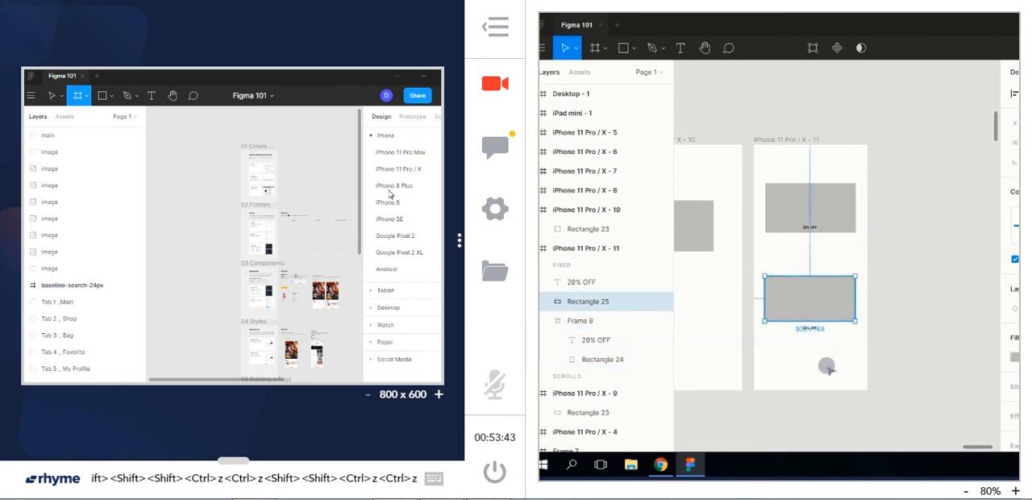
{"action": "left_click", "coordinate": [805, 188]}
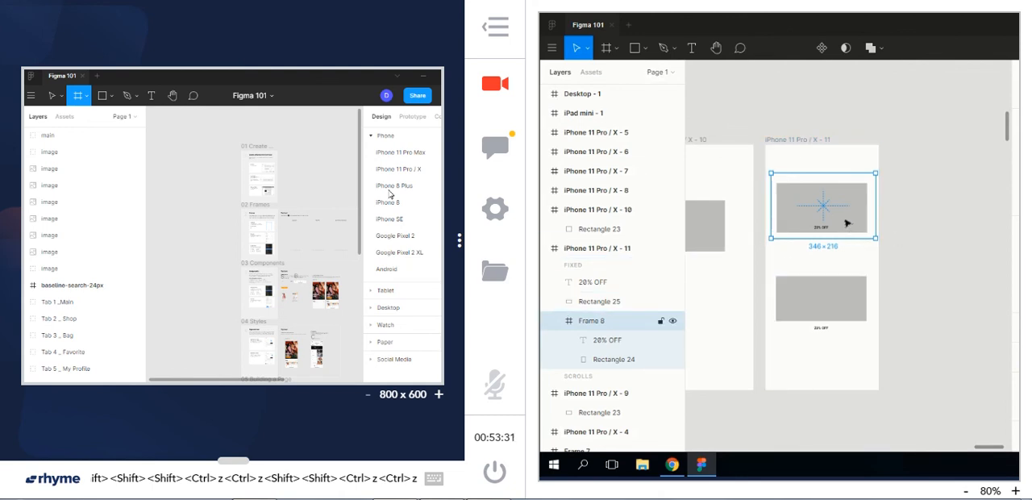
{"action": "left_click_drag", "start_coordinate": [856, 225], "coordinate": [856, 226]}
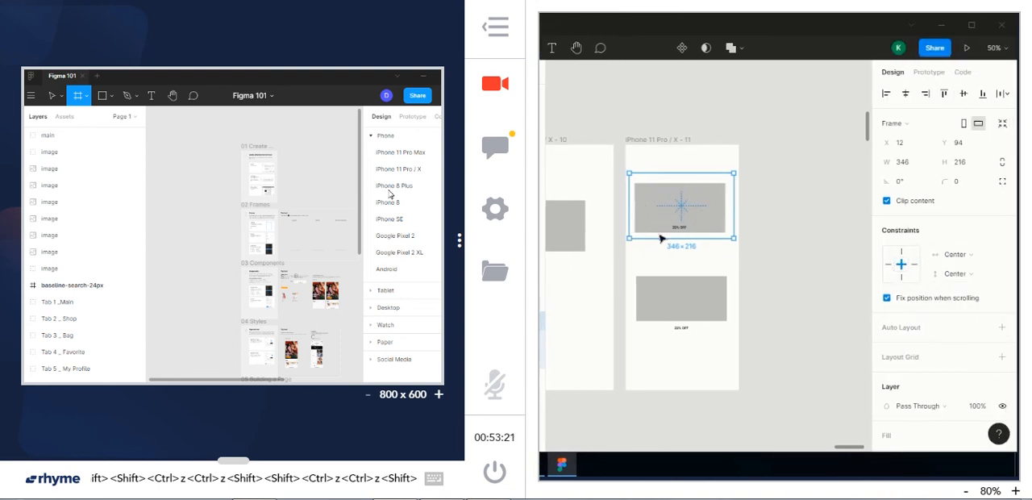
{"action": "left_click_drag", "start_coordinate": [699, 213], "coordinate": [707, 237]}
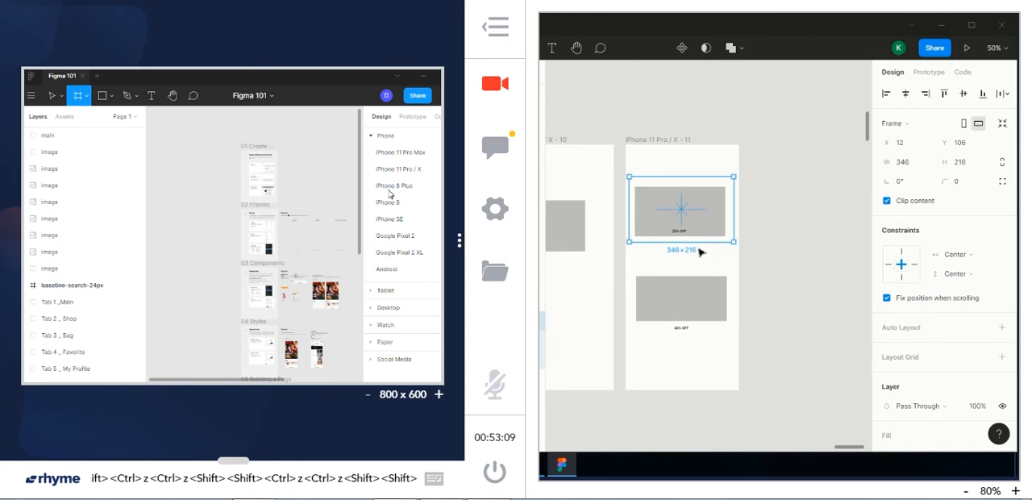
Delete the loose rectangle and its loose 20% OFF text below the nested frame
{"action": "left_click", "coordinate": [687, 320]}
{"action": "key", "text": "BackSpace"}
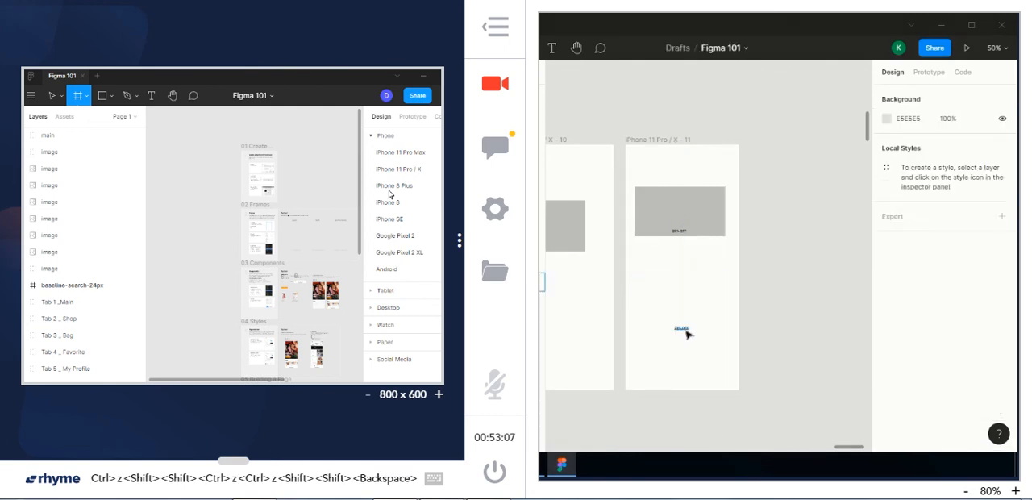
{"action": "key", "text": "BackSpace"}
{"action": "left_click", "coordinate": [688, 332]}
{"action": "key", "text": "BackSpace"}
Duplicate the nested frame with its contents and place the copy directly beneath the original
{"action": "left_click", "coordinate": [689, 212]}
{"action": "key", "text": "ctrl+c"}
{"action": "key", "text": "ctrl+v"}
{"action": "left_click_drag", "start_coordinate": [692, 243], "coordinate": [691, 291]}
{"action": "scroll", "coordinate": [692, 277], "scroll_direction": "up", "scroll_amount": 1}
{"action": "key", "text": "shift"}
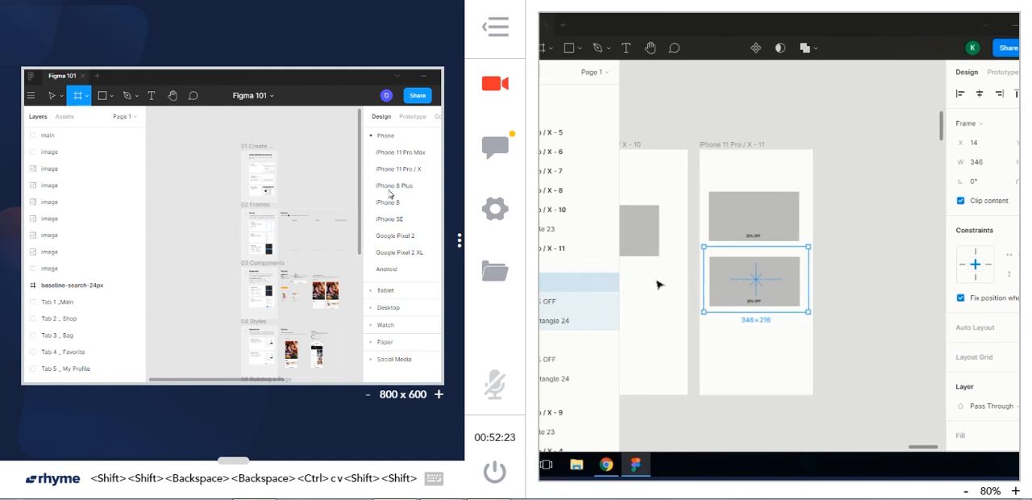
Open the horizontal constraint options for the upper nested frame
{"action": "left_click", "coordinate": [766, 206]}
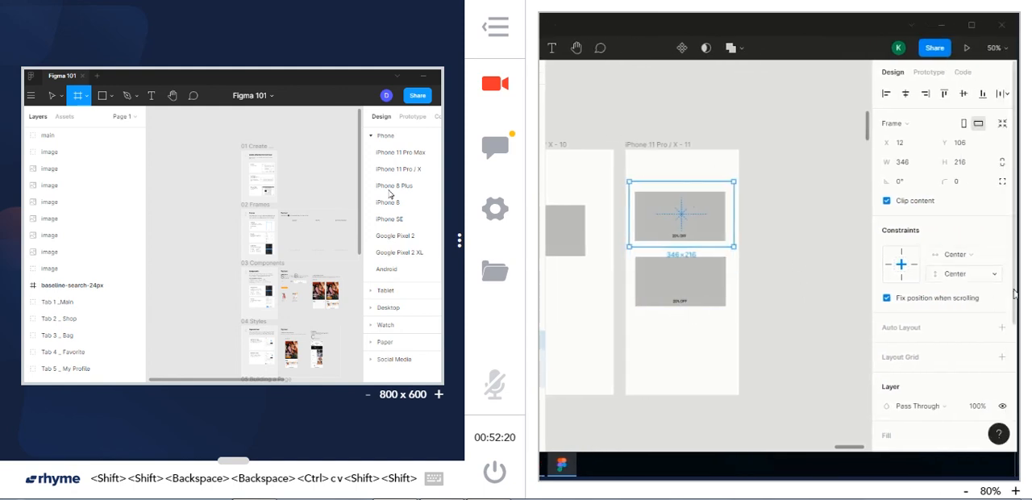
{"action": "left_click", "coordinate": [967, 254]}
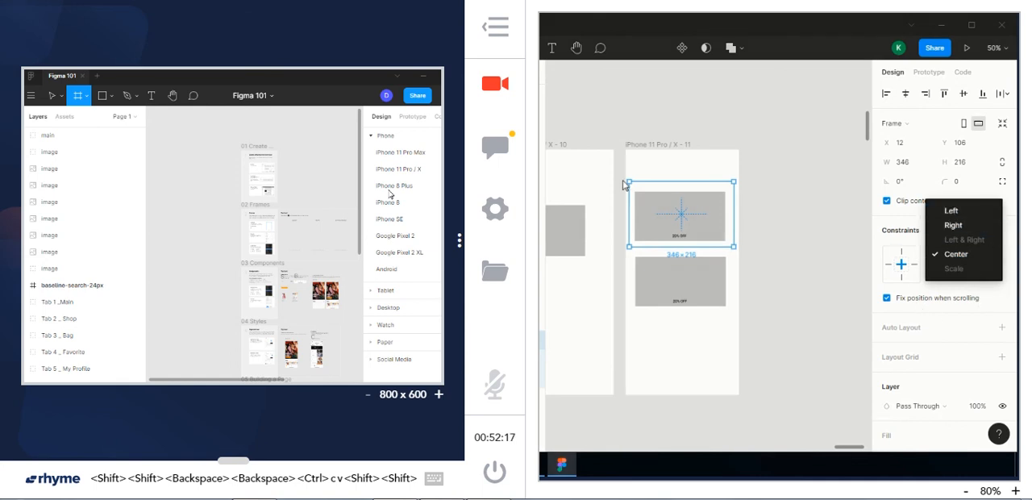